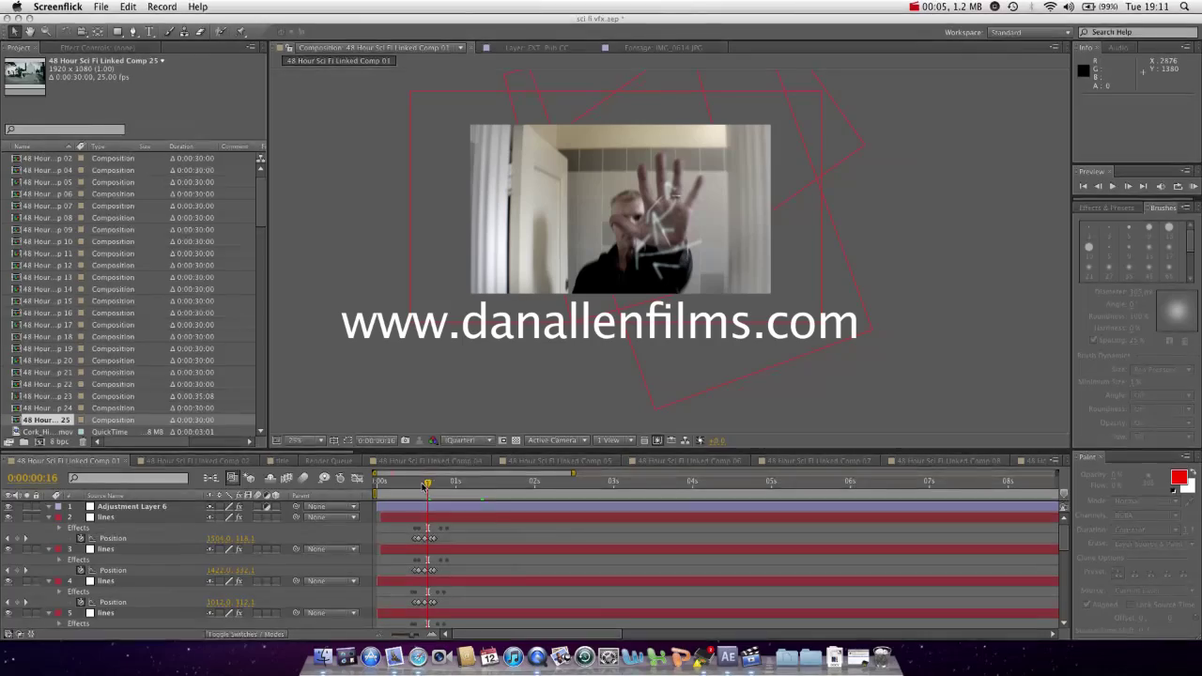
# Scrub the 48 Hour Sci Fi Linked Comp 01 timeline from 0:00:00:16 to 0:00:01:03 to review the finished hand effect.
pyautogui.click(422, 485)
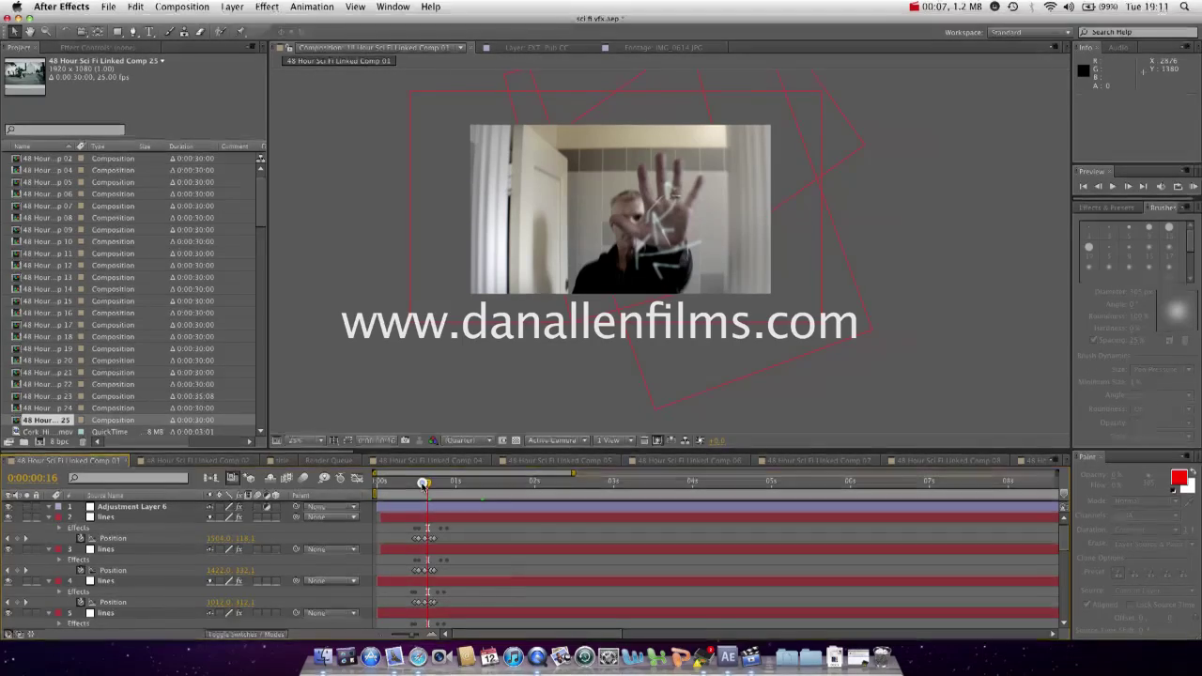
pyautogui.moveTo(424, 485)
pyautogui.mouseDown()
pyautogui.moveTo(390, 485)
pyautogui.moveTo(424, 488)
pyautogui.mouseUp()
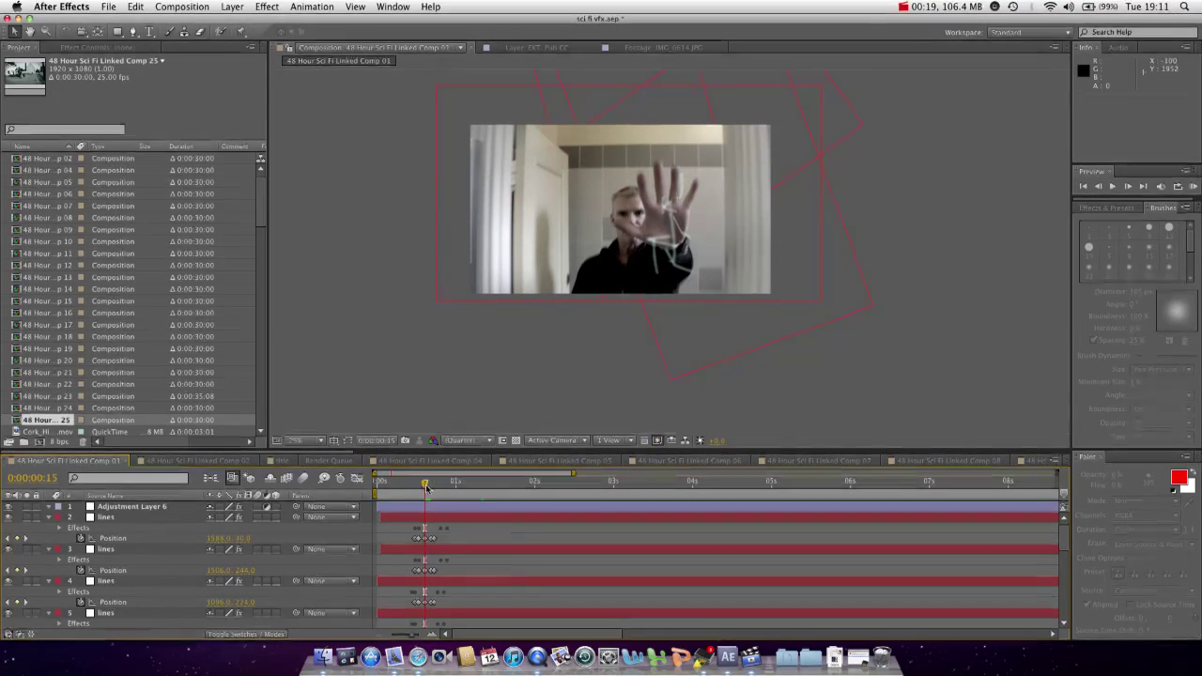
pyautogui.moveTo(426, 485); pyautogui.dragTo(434, 486)
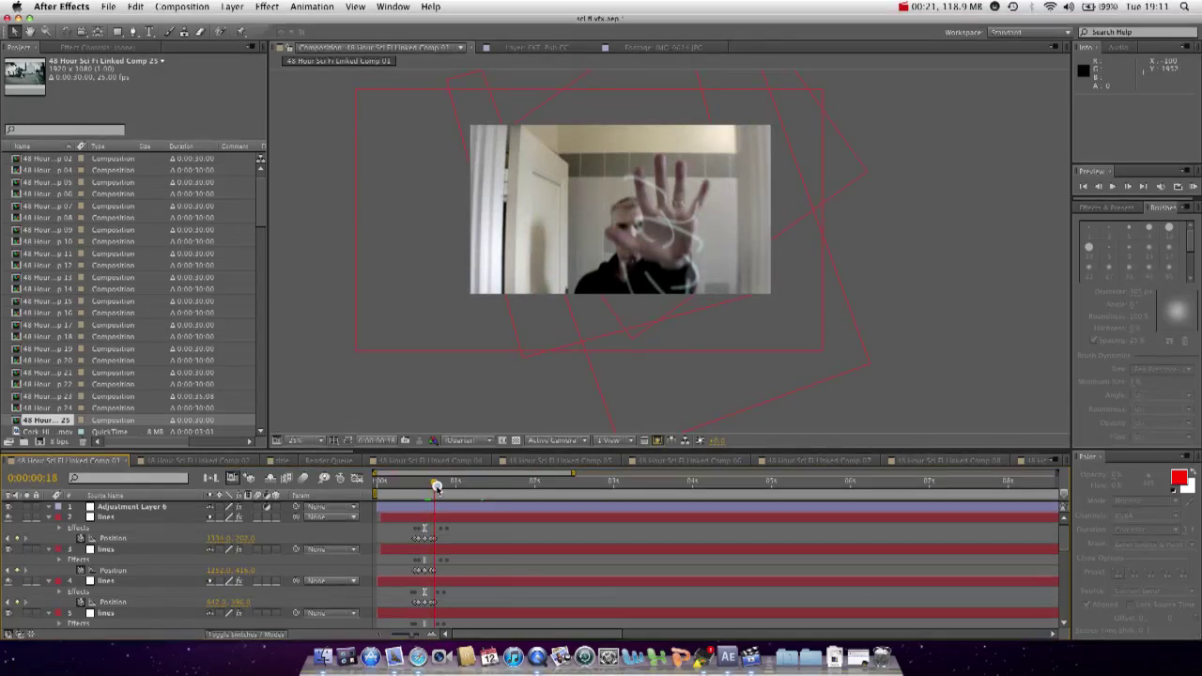
pyautogui.press('pagedown')
pyautogui.press('pagedown')
pyautogui.press('pagedown')
pyautogui.press('pagedown')
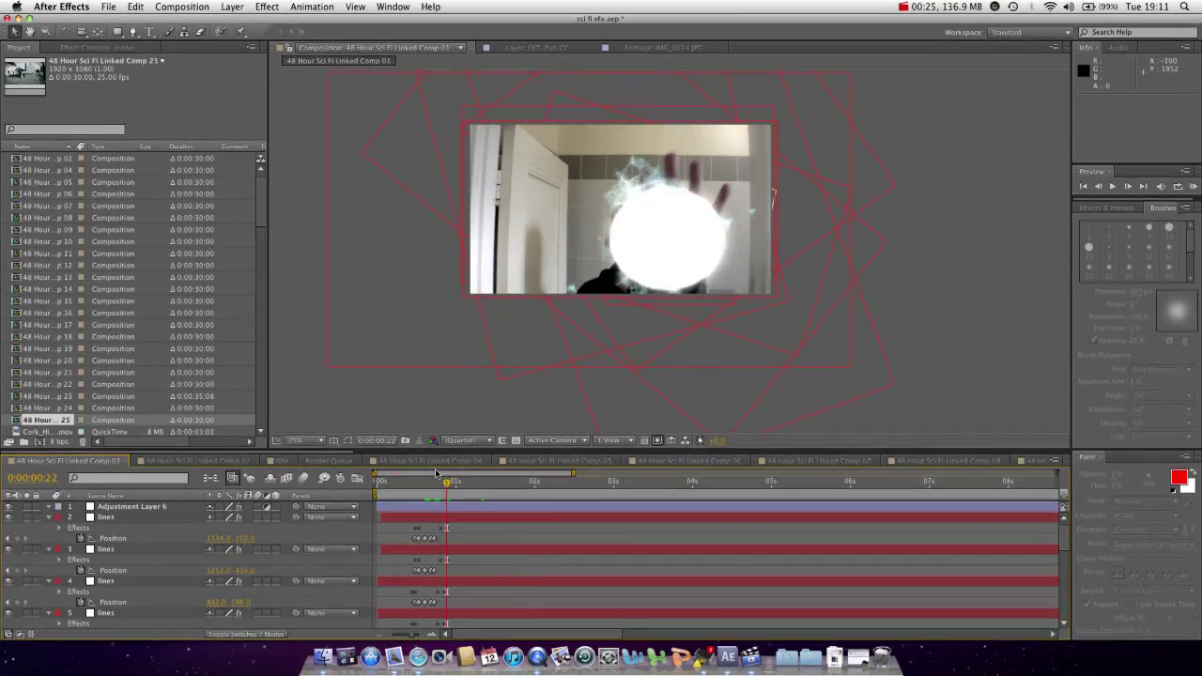
pyautogui.moveTo(440, 484)
pyautogui.mouseDown()
pyautogui.moveTo(416, 485)
pyautogui.moveTo(464, 486)
pyautogui.mouseUp()
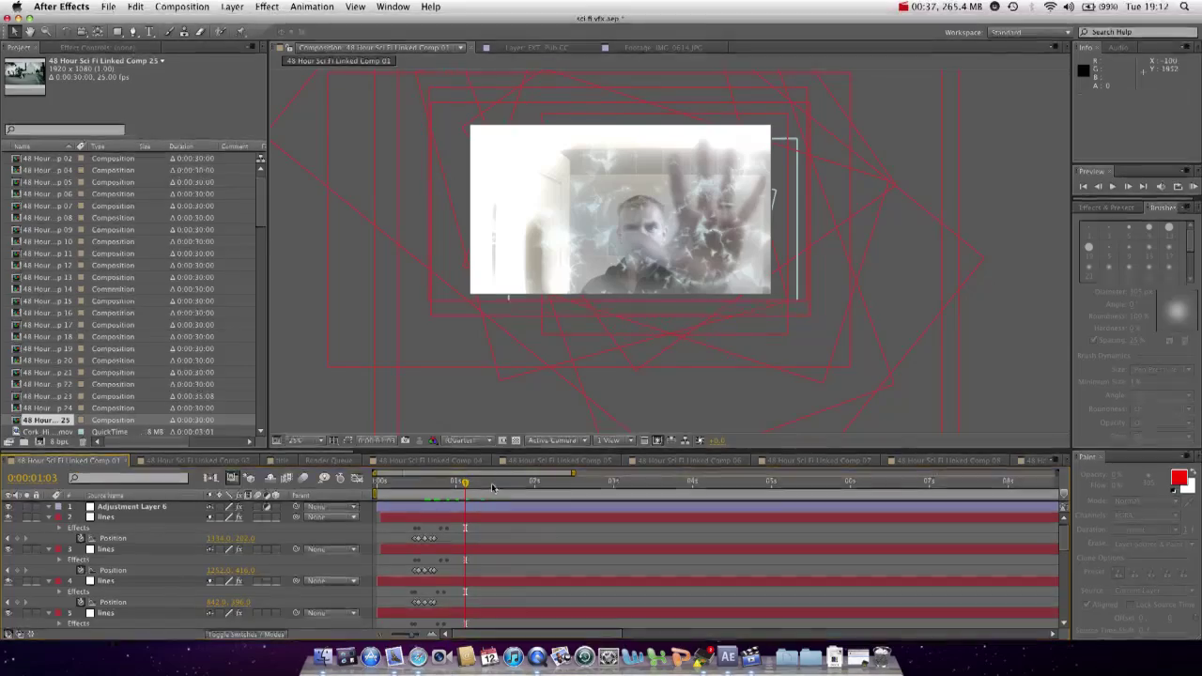
# Magnify the composition view to 50%, zoom in on the timeline's time scale and examine the effect at 0:00:00:23.
pyautogui.moveTo(336, 449); pyautogui.dragTo(388, 265)
pyautogui.press('space')
pyautogui.moveTo(613, 186); pyautogui.dragTo(615, 225)
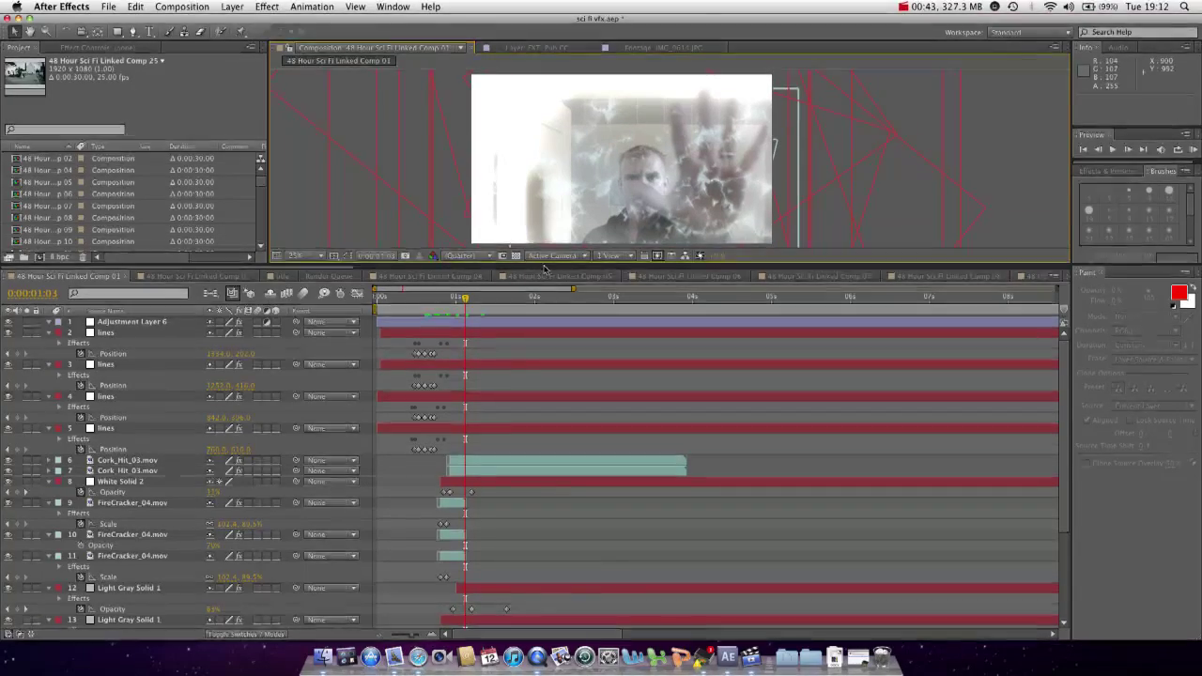
pyautogui.moveTo(542, 261); pyautogui.dragTo(532, 366)
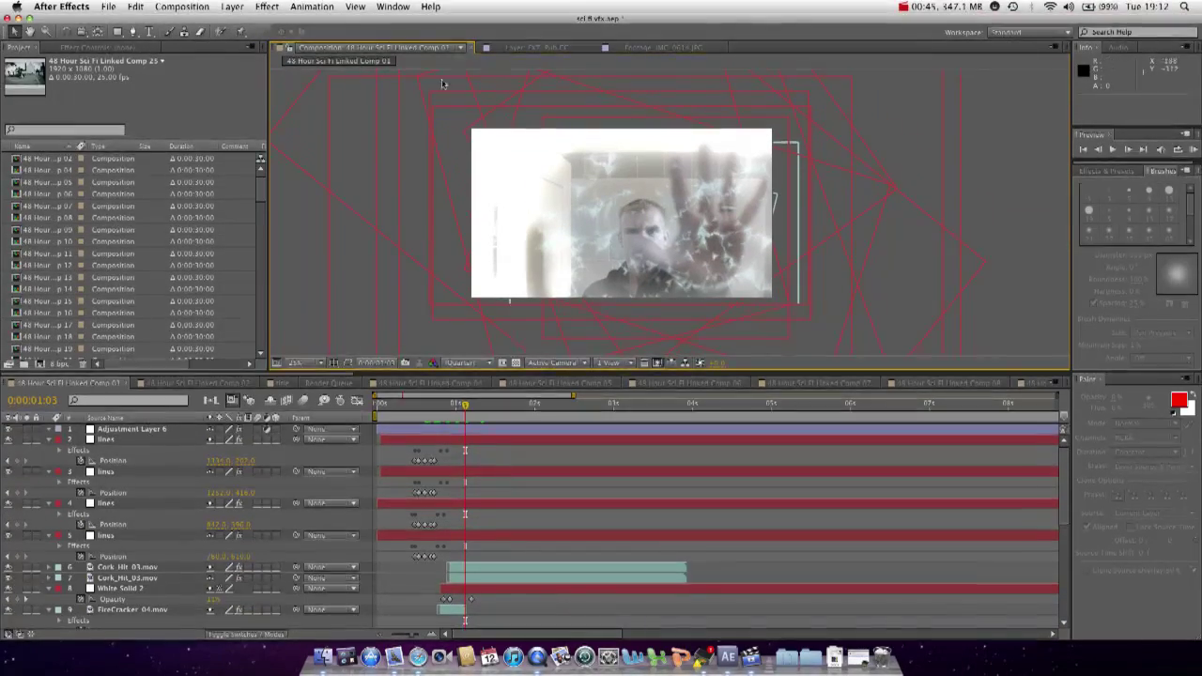
pyautogui.press('=')
pyautogui.scroll(2, 644, 161)
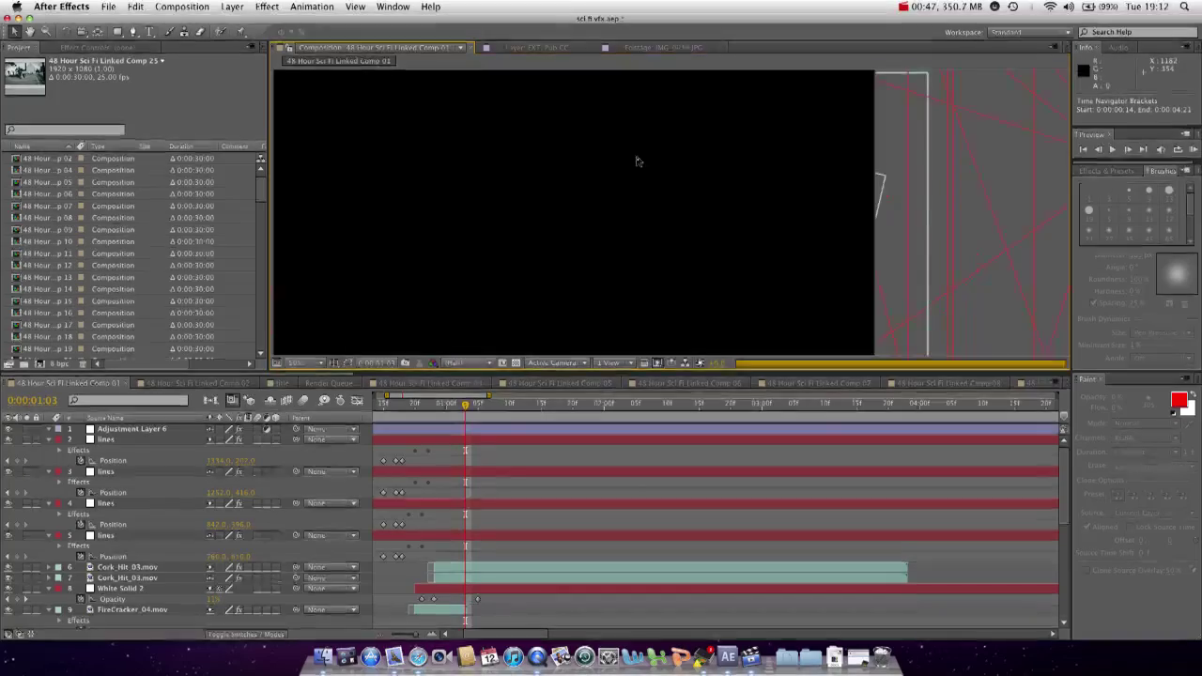
pyautogui.moveTo(722, 255); pyautogui.dragTo(808, 271)
pyautogui.moveTo(462, 405); pyautogui.dragTo(434, 407)
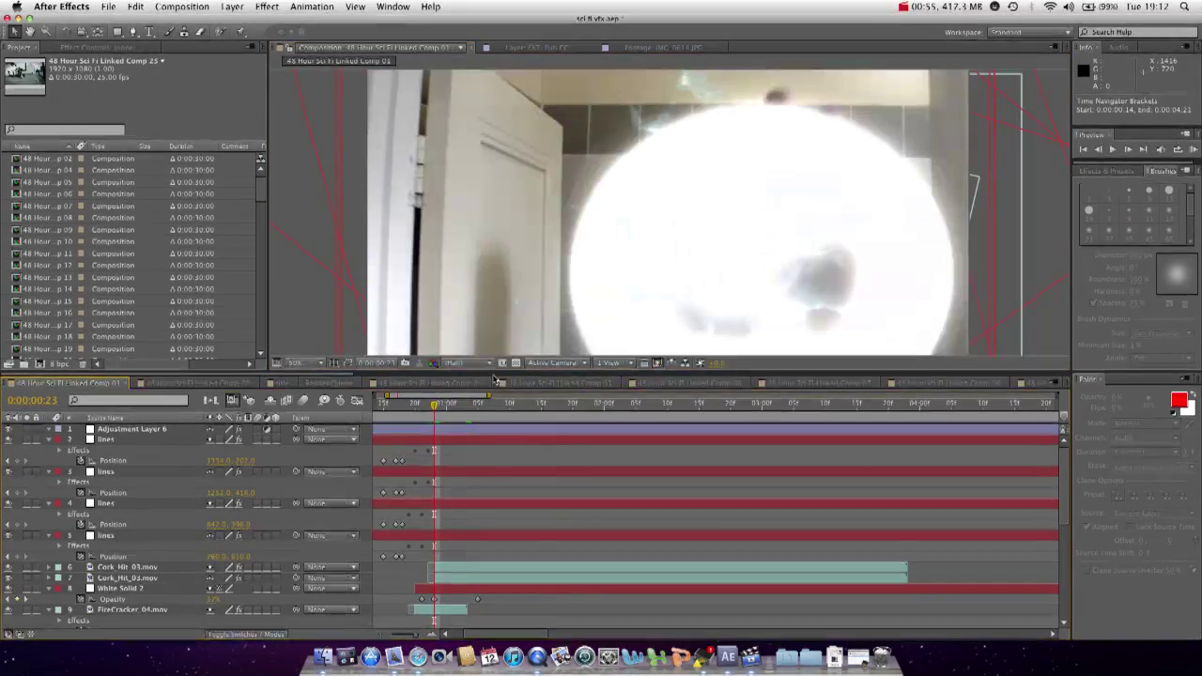
pyautogui.moveTo(490, 375); pyautogui.dragTo(490, 458)
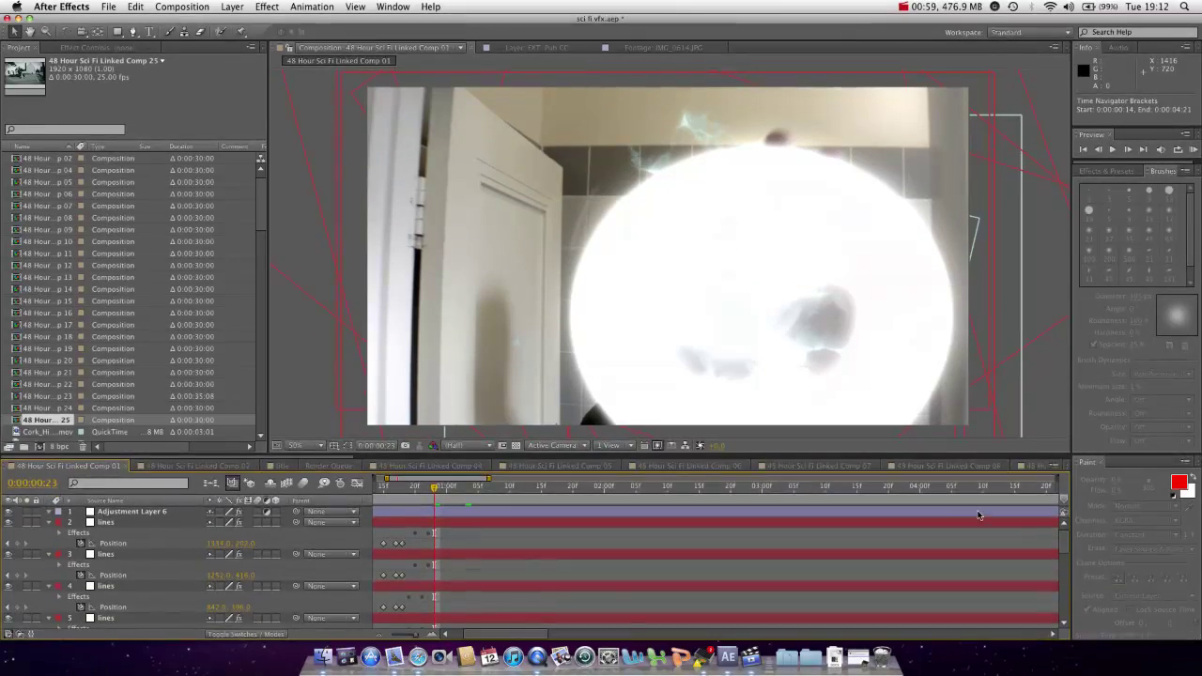
# Solo the MVI_0527.MOV footage layer and view the plain shot at 0:00:00:22.
pyautogui.moveTo(1062, 545); pyautogui.dragTo(1055, 622)
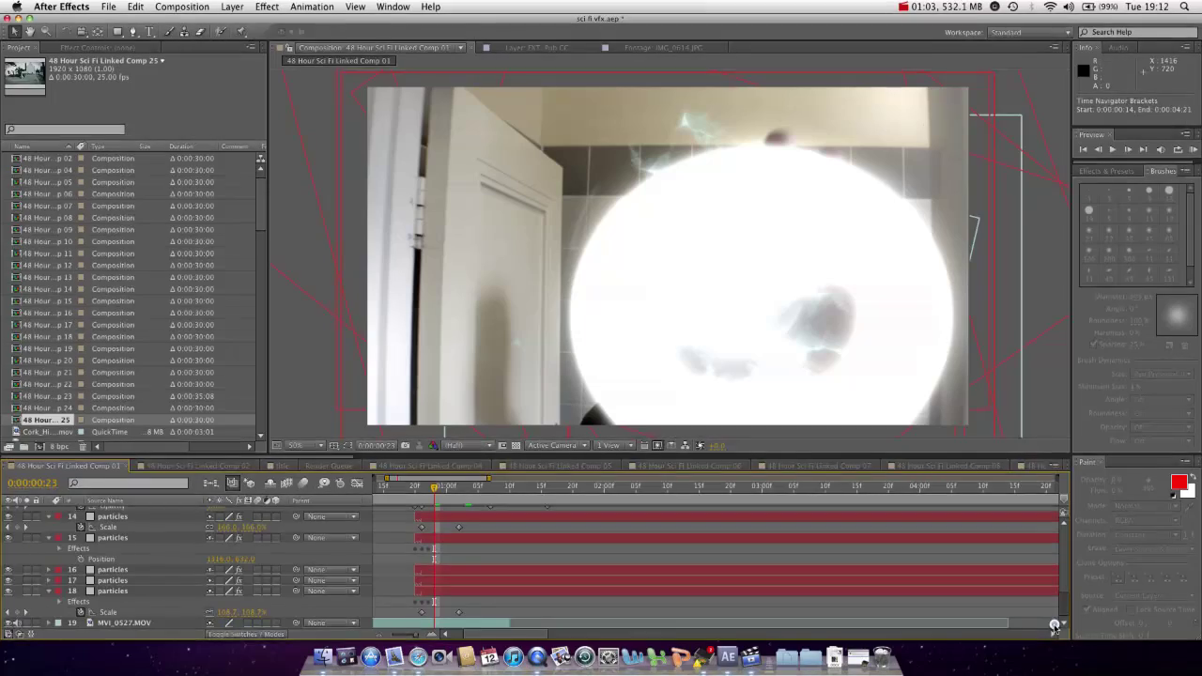
pyautogui.click(27, 624)
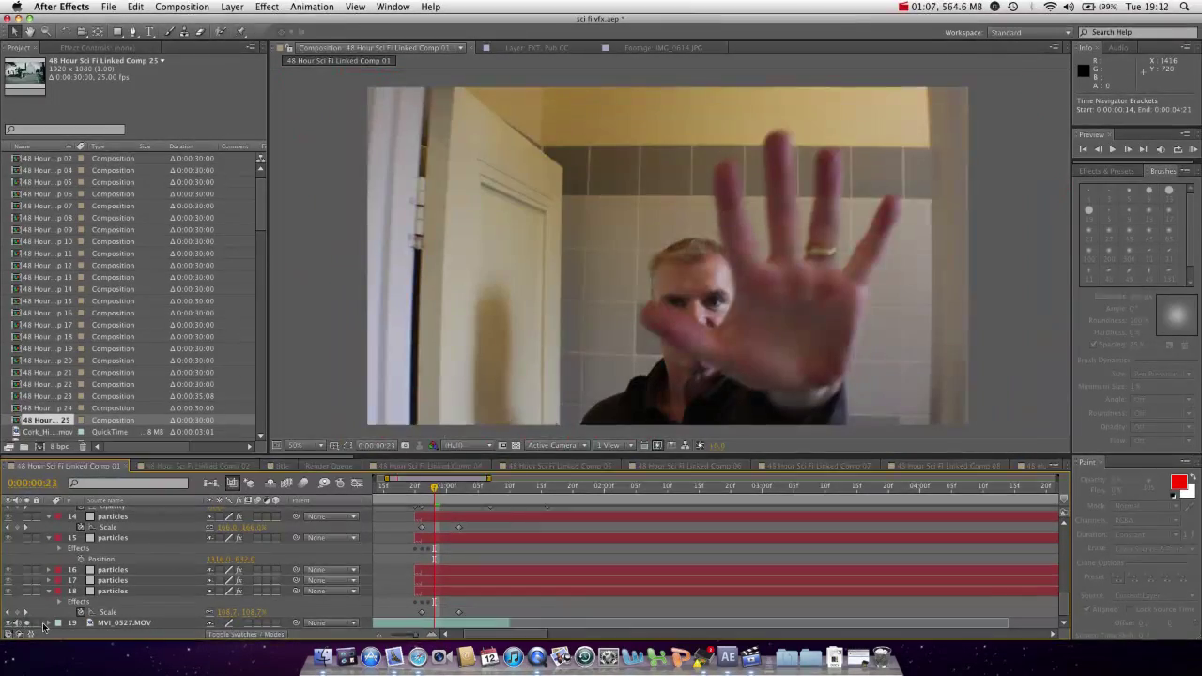
pyautogui.moveTo(434, 490); pyautogui.dragTo(427, 516)
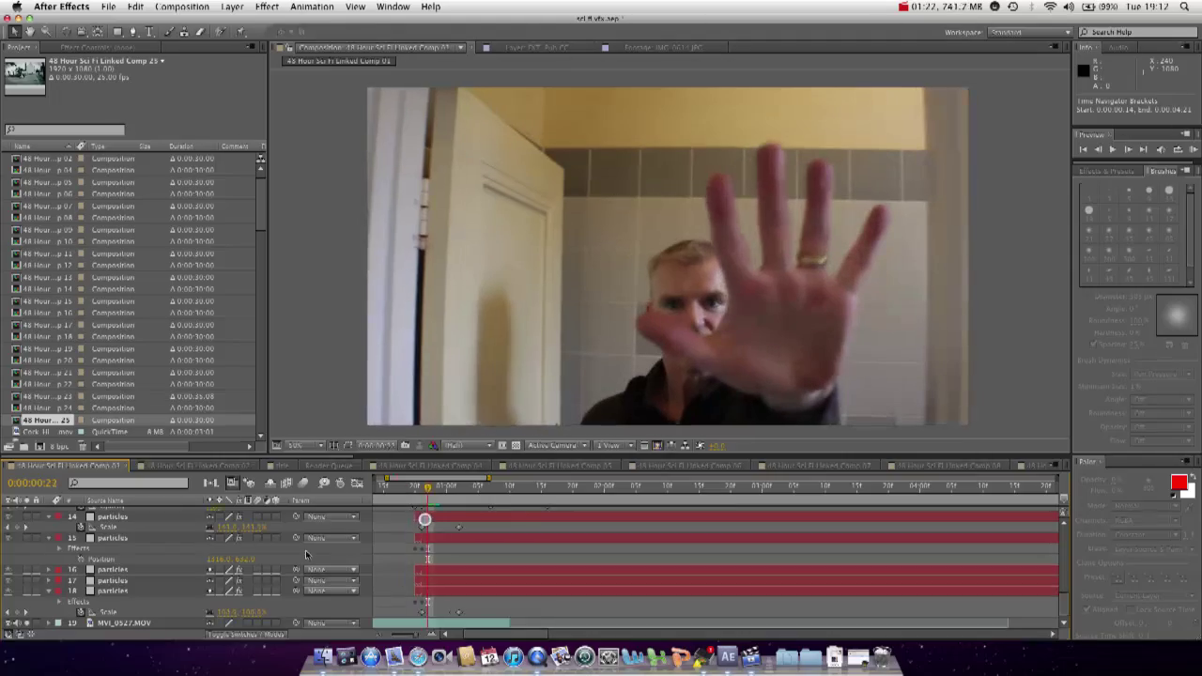
# Solo particles layer 18 over the footage and scrub between 0:00:00:20 and 0:00:00:23 to review its burst.
pyautogui.click(27, 591)
pyautogui.moveTo(428, 489)
pyautogui.mouseDown()
pyautogui.moveTo(416, 501)
pyautogui.moveTo(444, 497)
pyautogui.moveTo(402, 500)
pyautogui.moveTo(453, 498)
pyautogui.moveTo(411, 502)
pyautogui.moveTo(474, 472)
pyautogui.moveTo(368, 488)
pyautogui.moveTo(507, 492)
pyautogui.moveTo(375, 496)
pyautogui.moveTo(451, 500)
pyautogui.moveTo(409, 500)
pyautogui.moveTo(445, 496)
pyautogui.moveTo(416, 507)
pyautogui.moveTo(435, 503)
pyautogui.mouseUp()
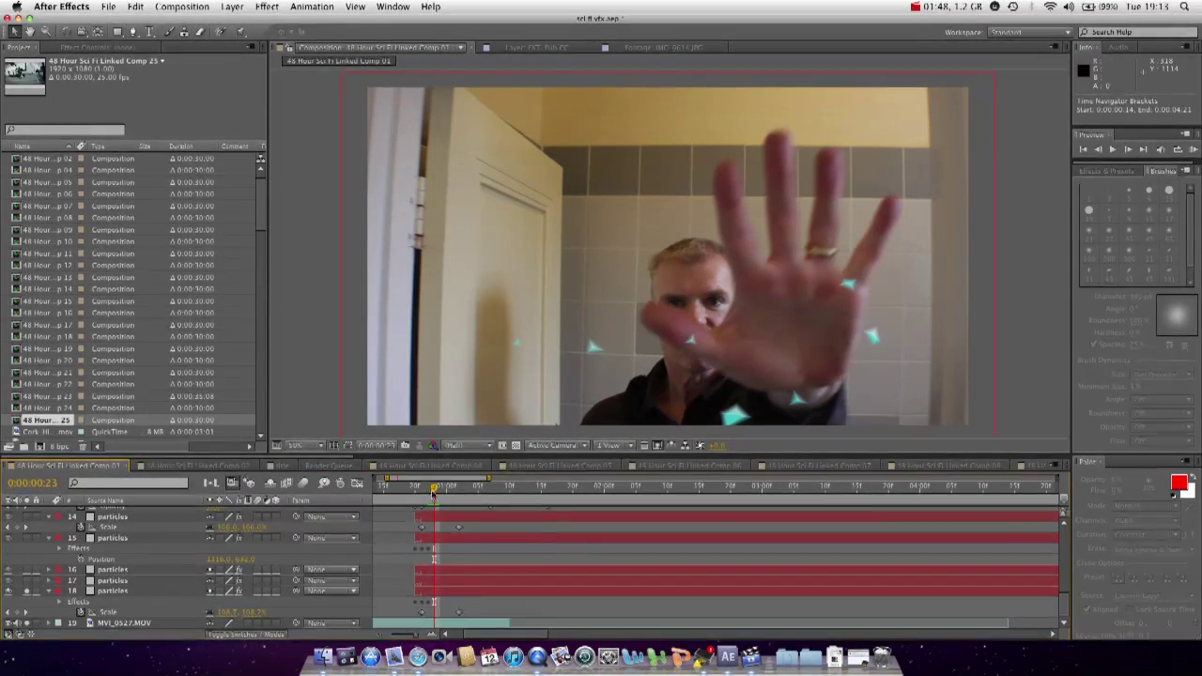
pyautogui.moveTo(434, 487); pyautogui.dragTo(421, 488)
pyautogui.click(414, 489)
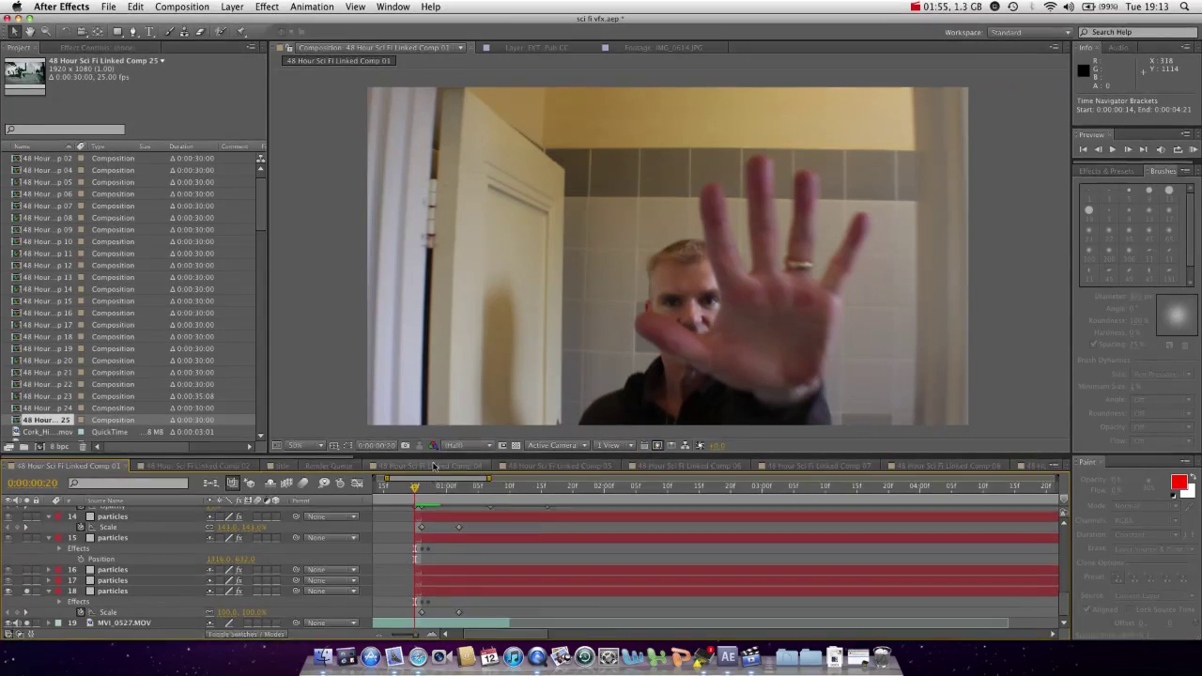
pyautogui.moveTo(414, 489); pyautogui.dragTo(432, 490)
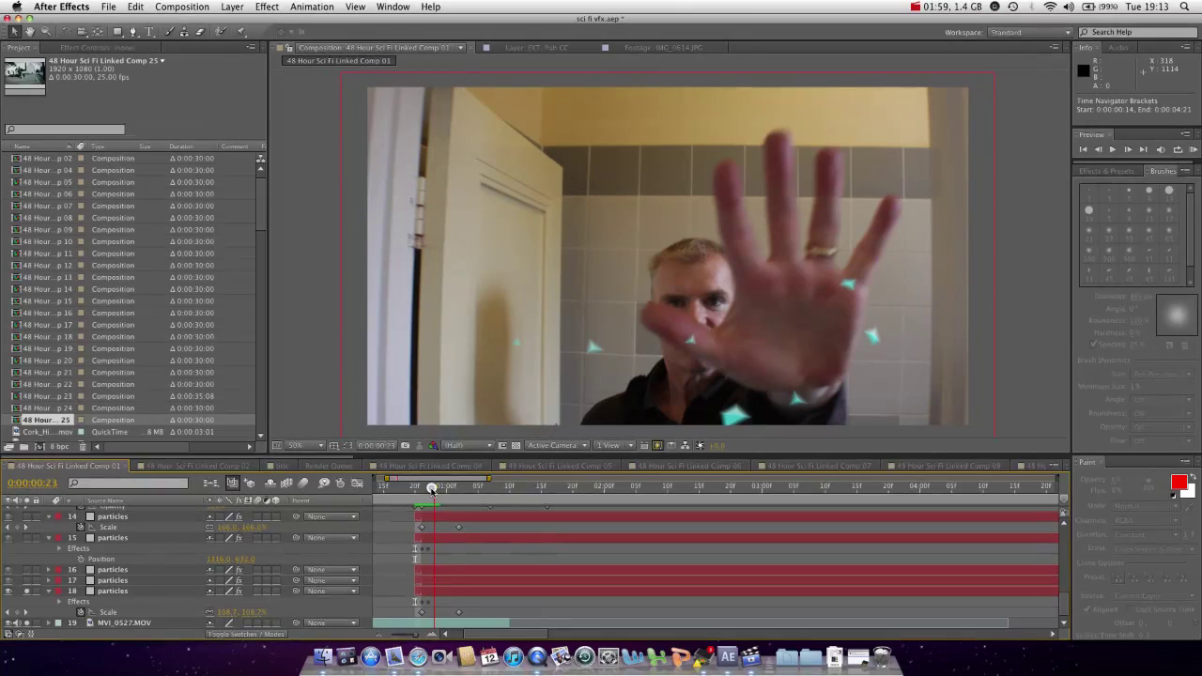
pyautogui.moveTo(430, 489); pyautogui.dragTo(425, 489)
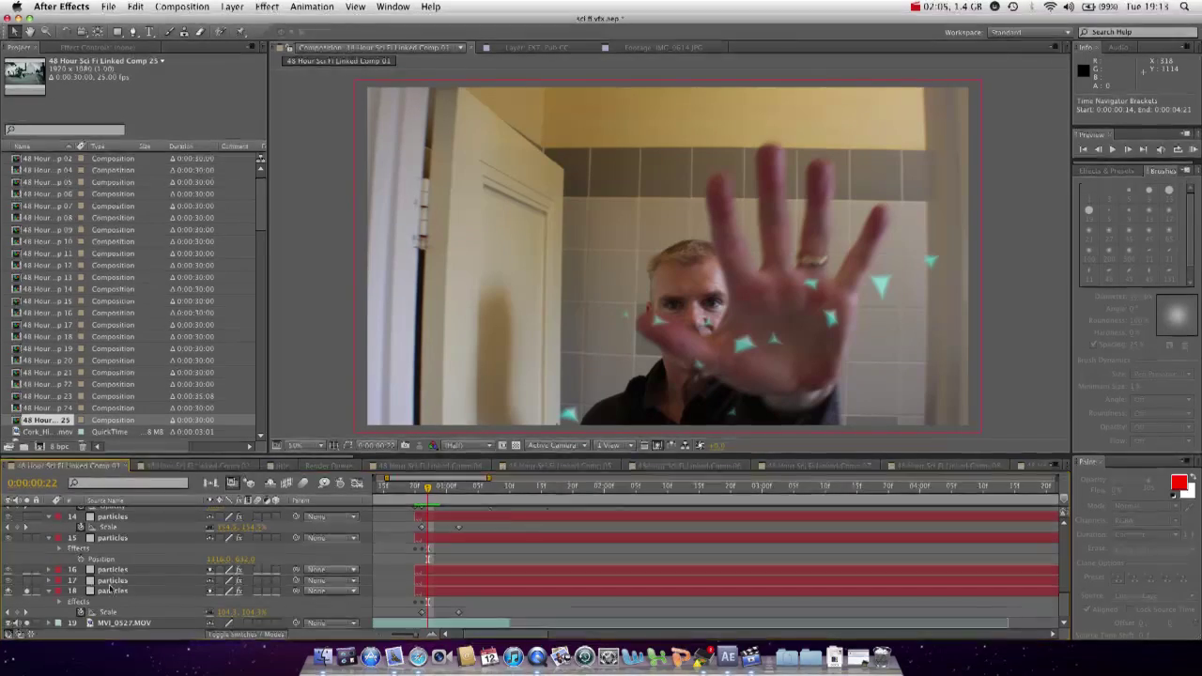
# Solo particles layers 17 and 16 as well, scrubbing around 0:00:01:00 to review the combined particles.
pyautogui.click(26, 582)
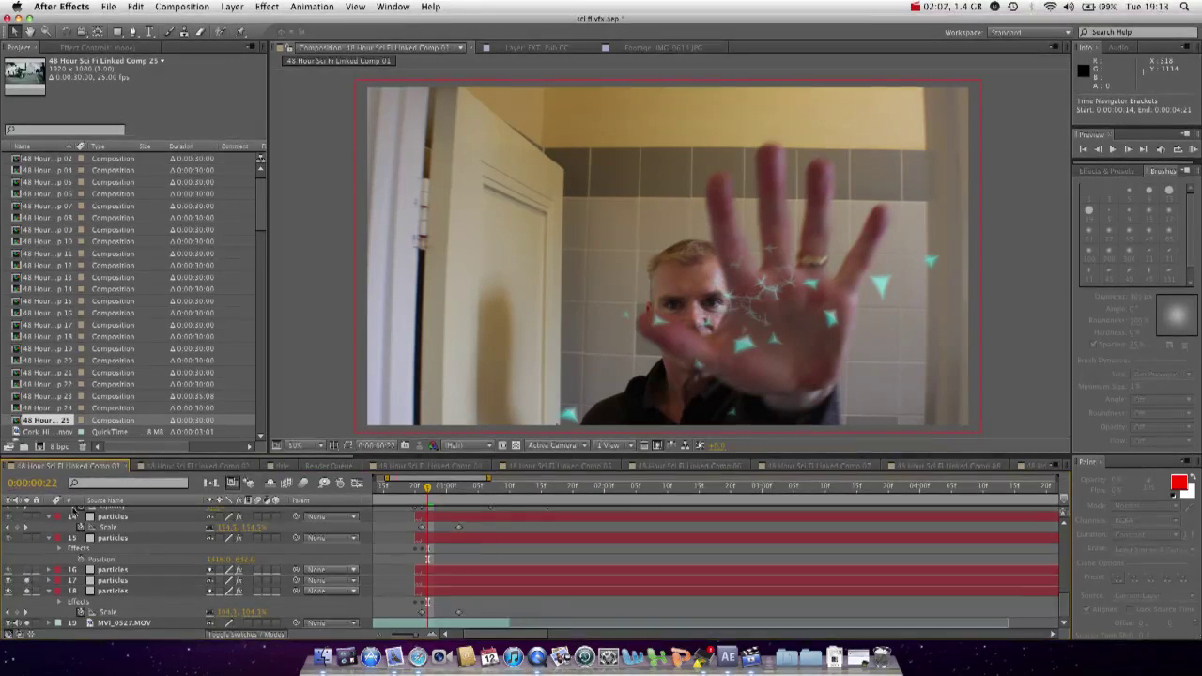
pyautogui.moveTo(424, 496); pyautogui.dragTo(452, 499)
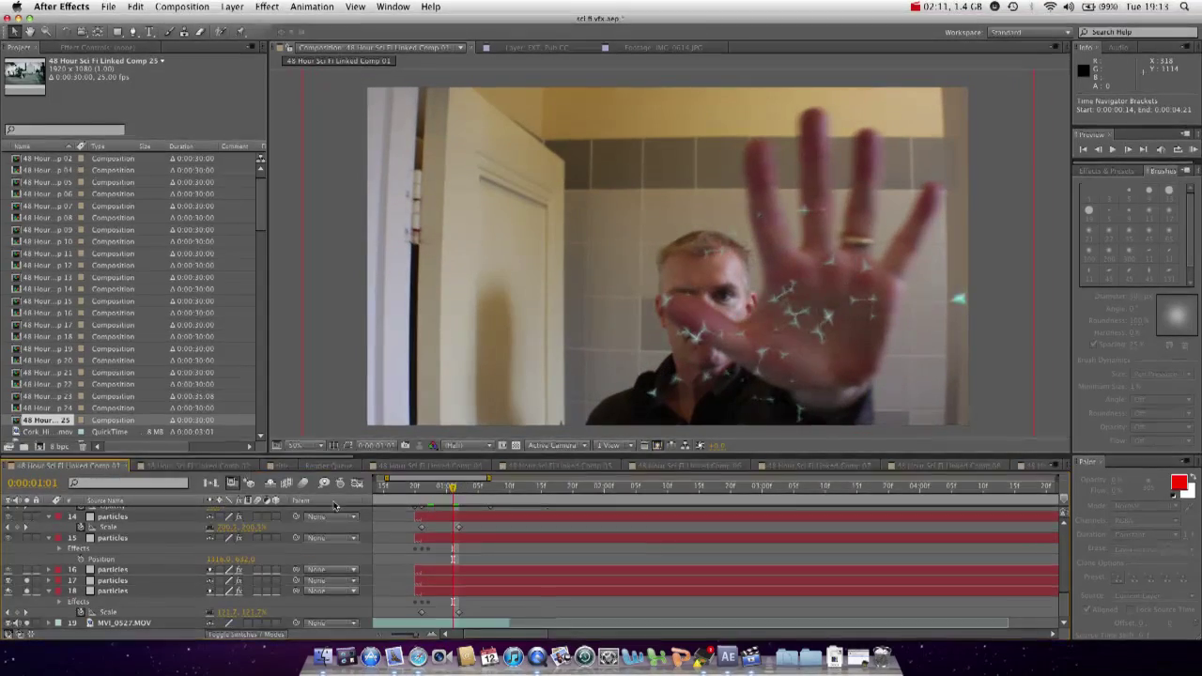
pyautogui.click(26, 569)
pyautogui.moveTo(440, 489)
pyautogui.mouseDown()
pyautogui.moveTo(421, 490)
pyautogui.moveTo(483, 488)
pyautogui.moveTo(416, 491)
pyautogui.moveTo(444, 491)
pyautogui.mouseUp()
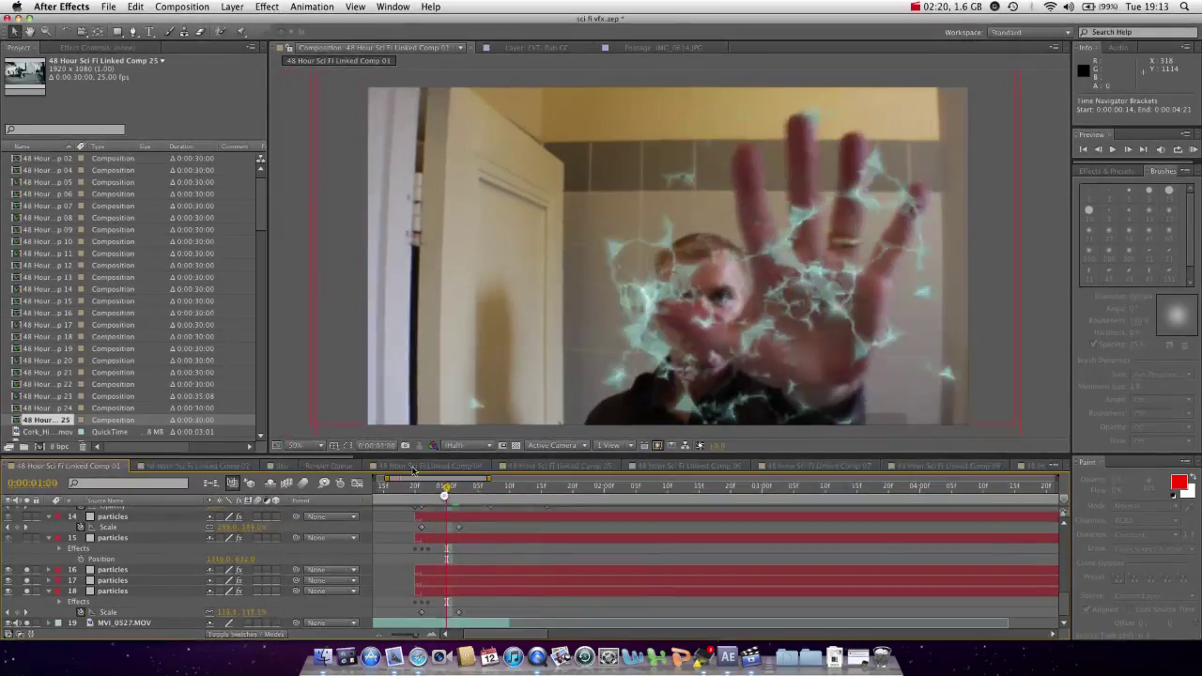
# Show the effect settings of particles layer 16, expand CC Particle World's Physics settings and scrub through the burst.
pyautogui.click(121, 49)
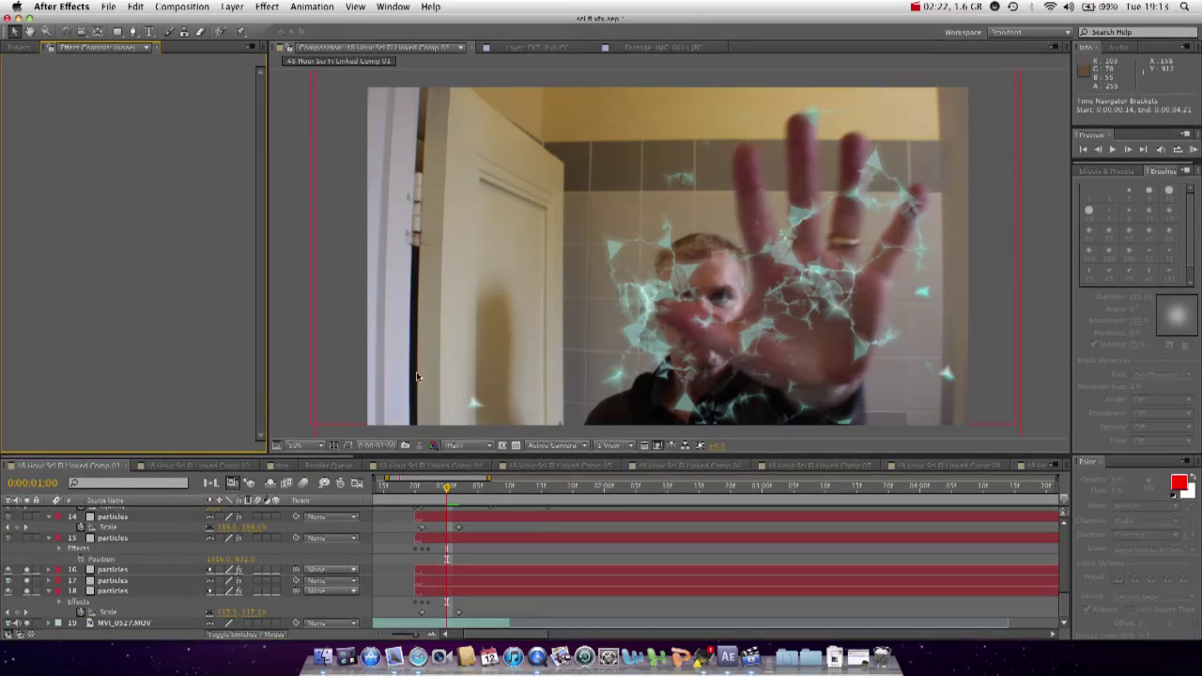
pyautogui.click(111, 568)
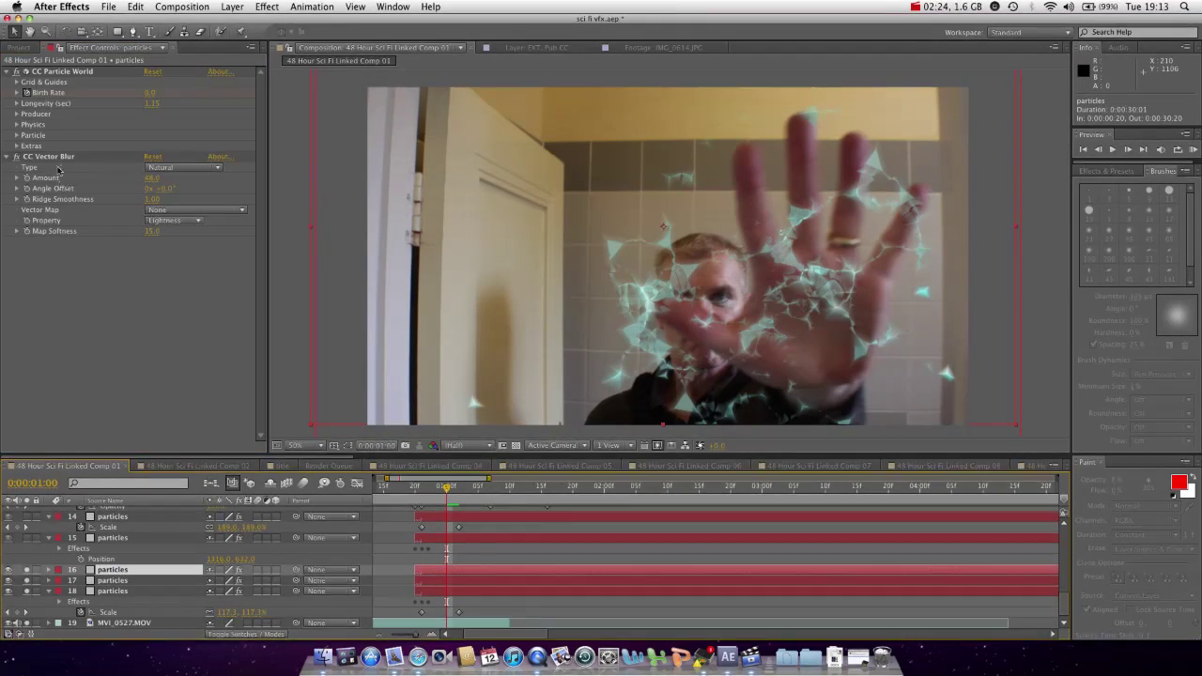
pyautogui.click(17, 125)
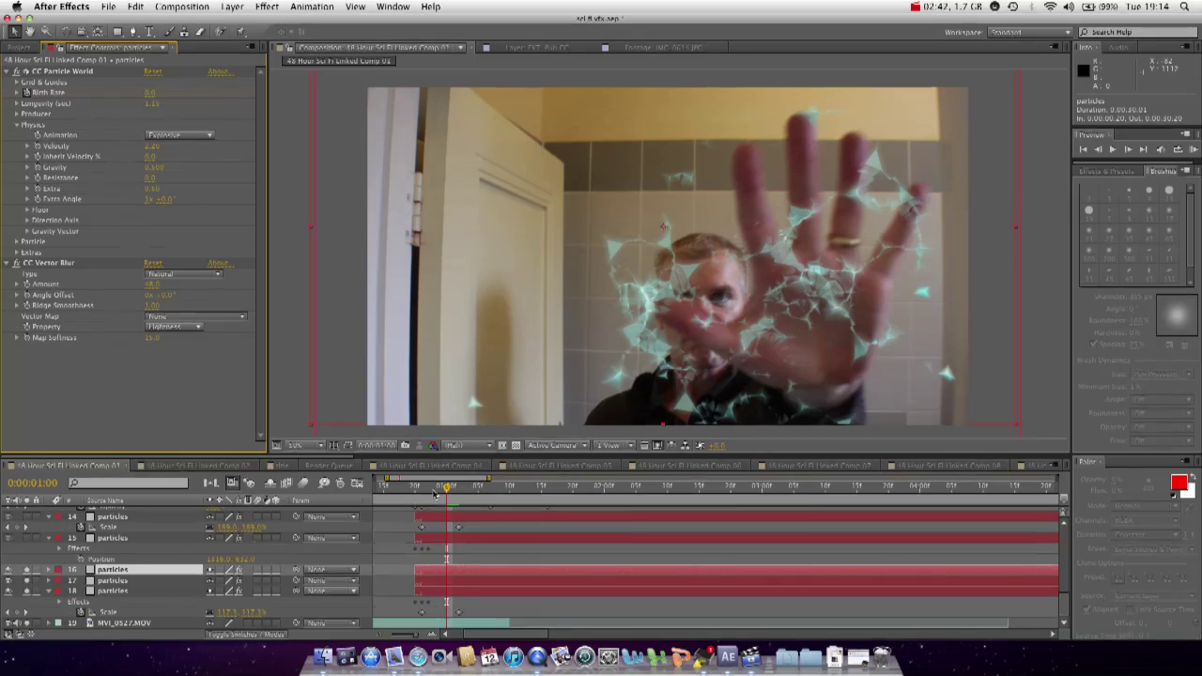
pyautogui.moveTo(420, 490); pyautogui.dragTo(452, 497)
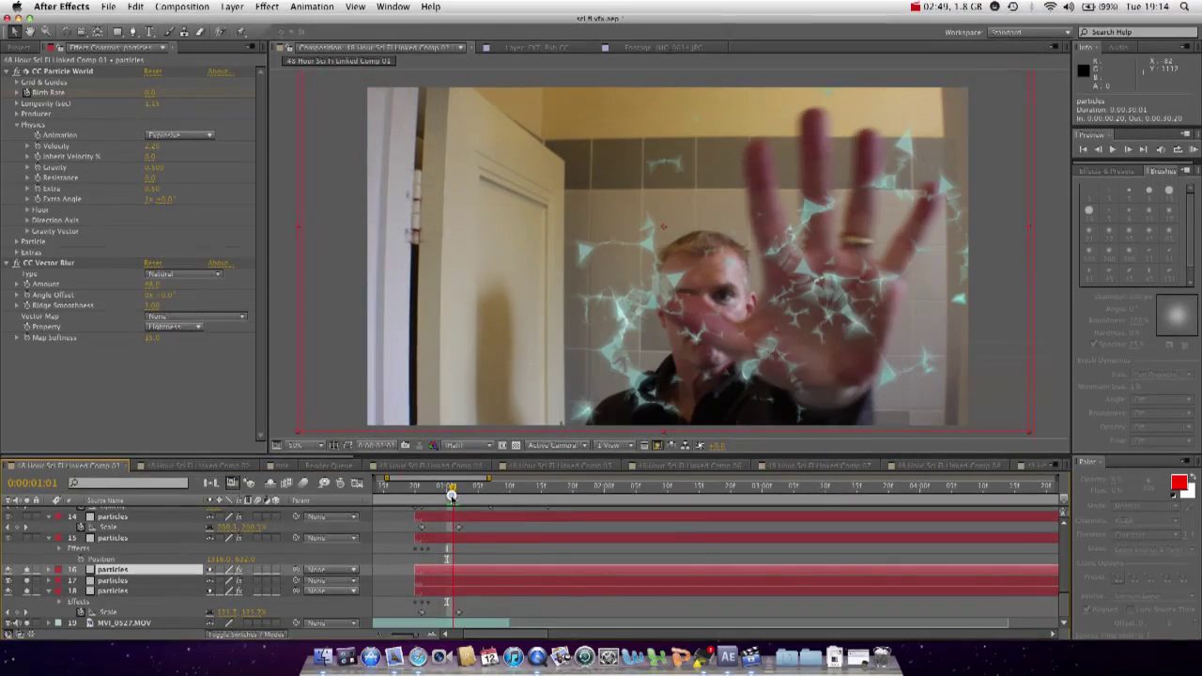
# Switch CC Vector Blur off and back on for particles layer 16 to compare the particles with and without it.
pyautogui.click(18, 263)
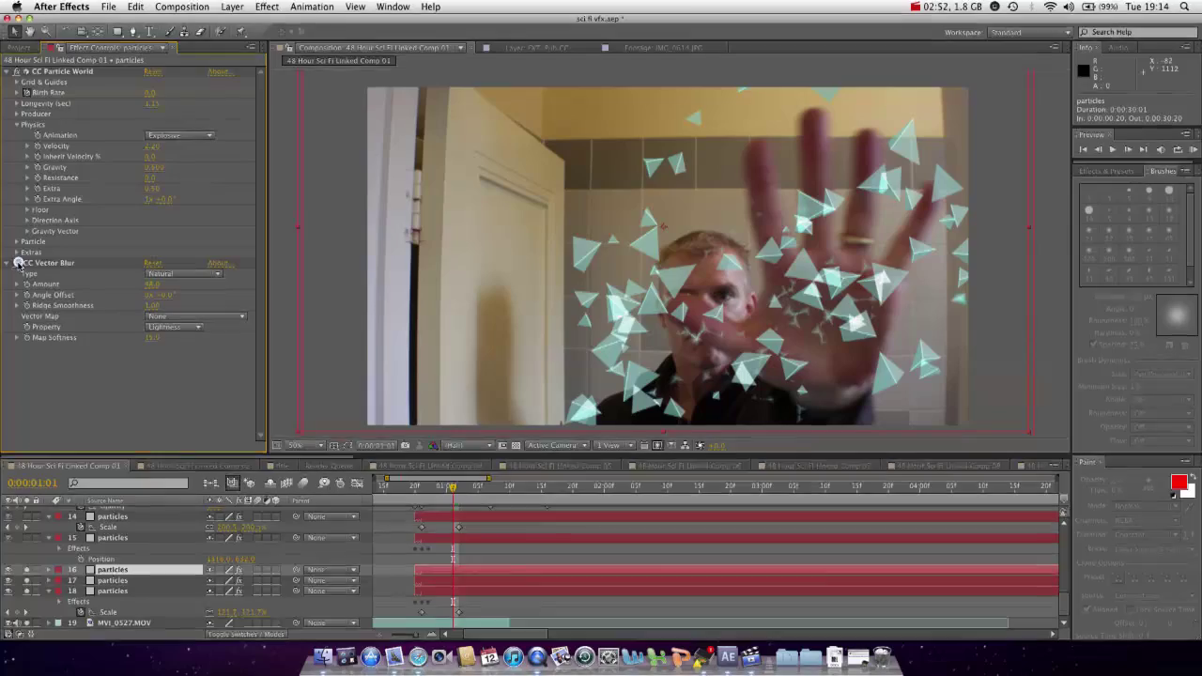
pyautogui.click(18, 263)
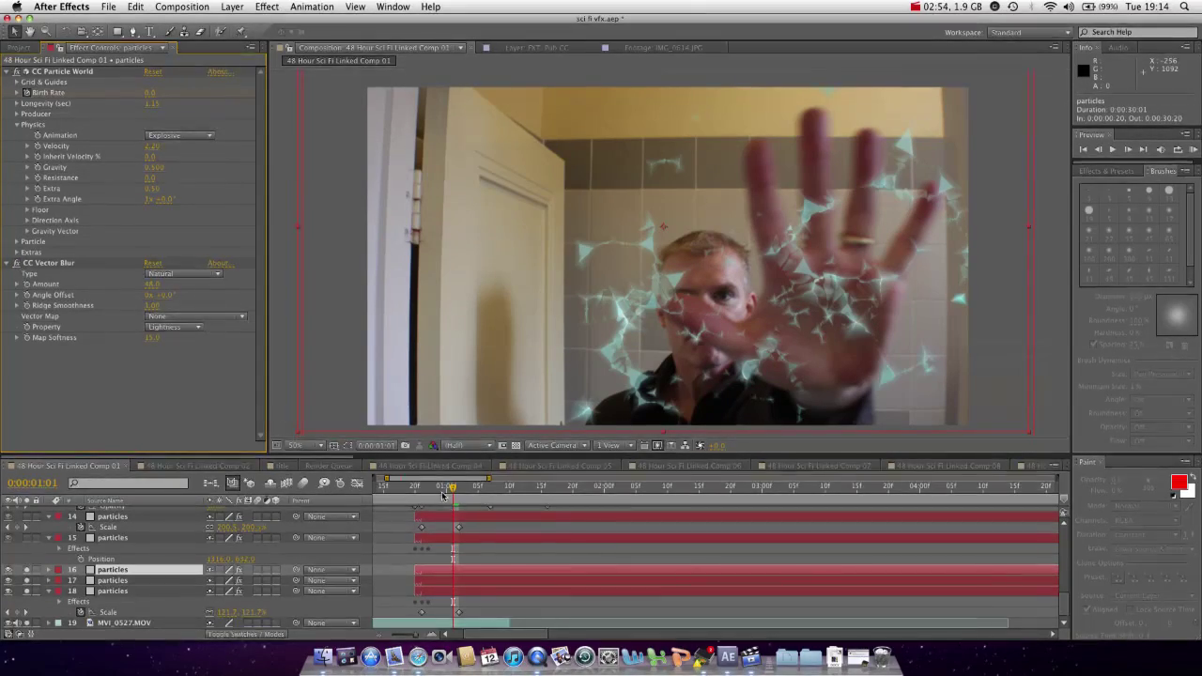
pyautogui.moveTo(442, 496)
pyautogui.mouseDown()
pyautogui.moveTo(413, 490)
pyautogui.moveTo(441, 490)
pyautogui.mouseUp()
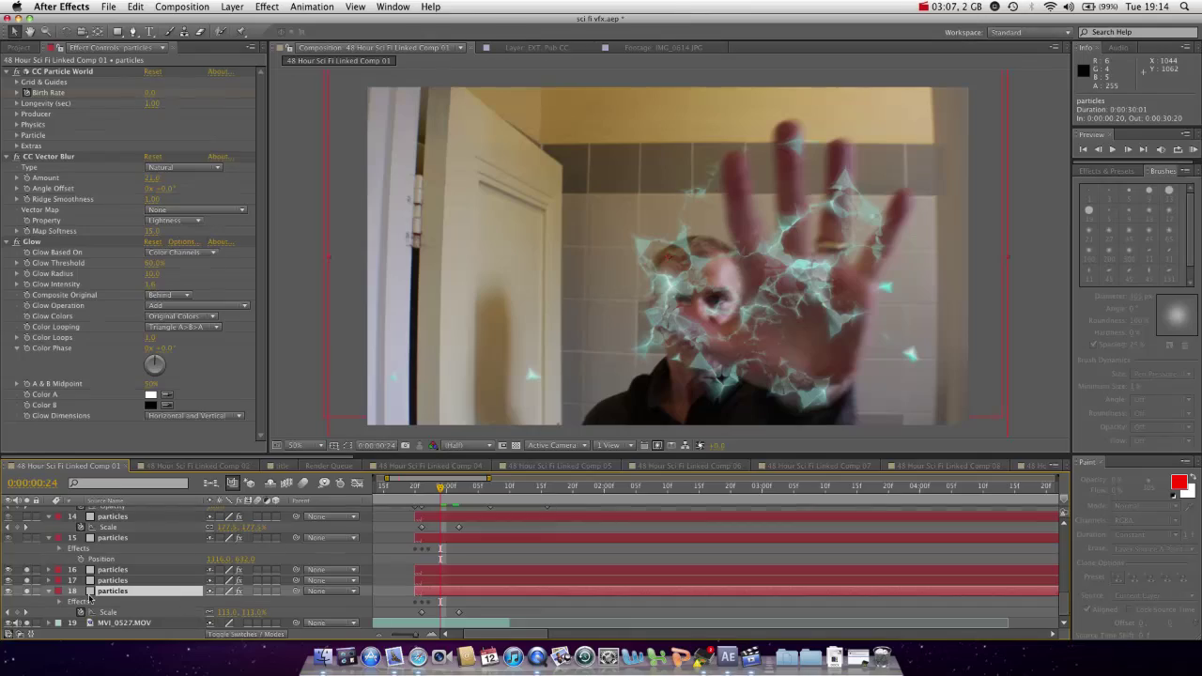
# Solo particles layers 15 and 14 too, and scrub from 0:00:00:20 to 0:00:01:15 to review the full particle burst.
pyautogui.click(27, 538)
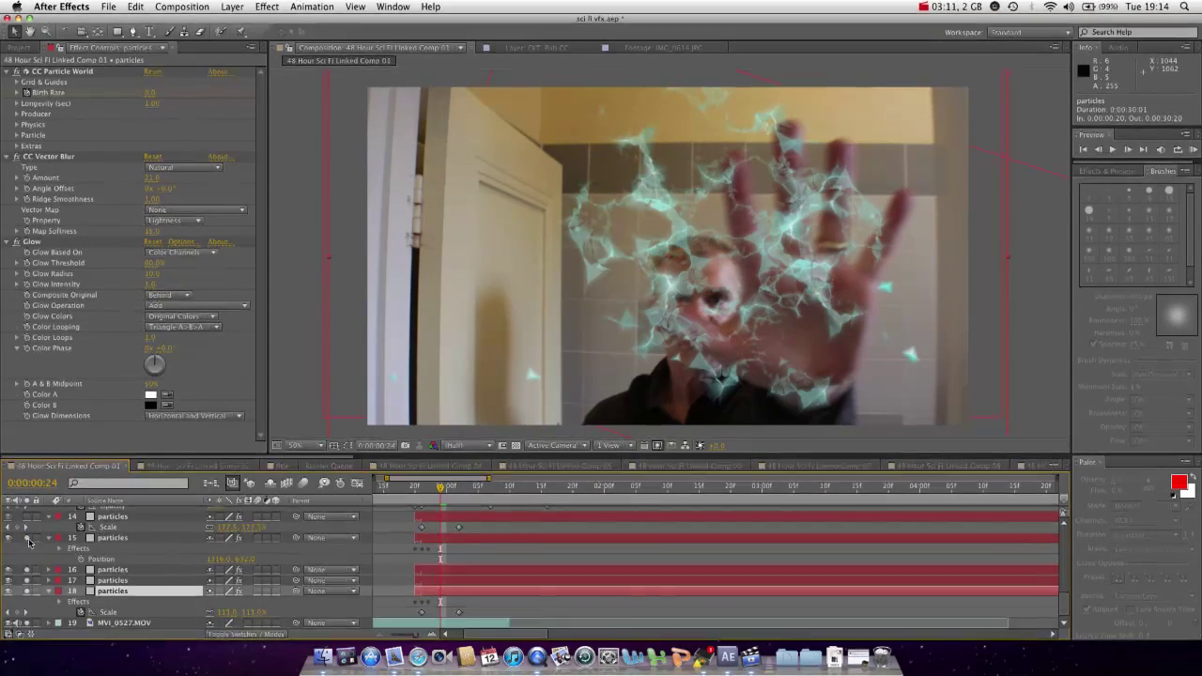
pyautogui.click(108, 570)
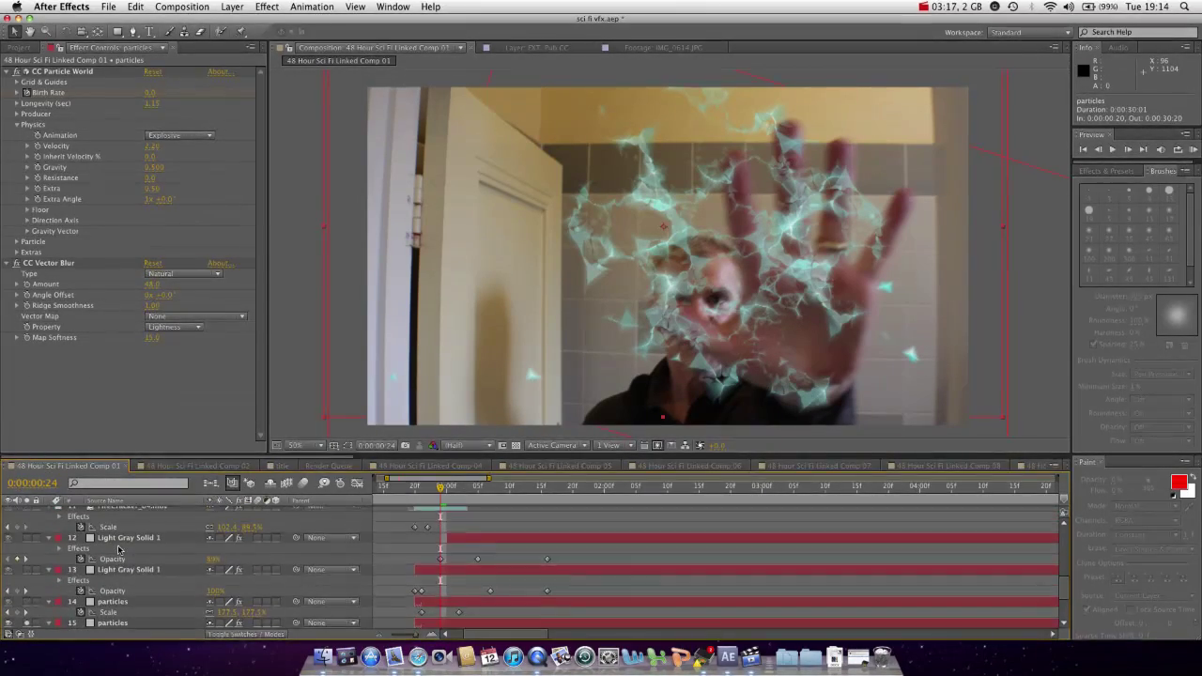
pyautogui.click(26, 602)
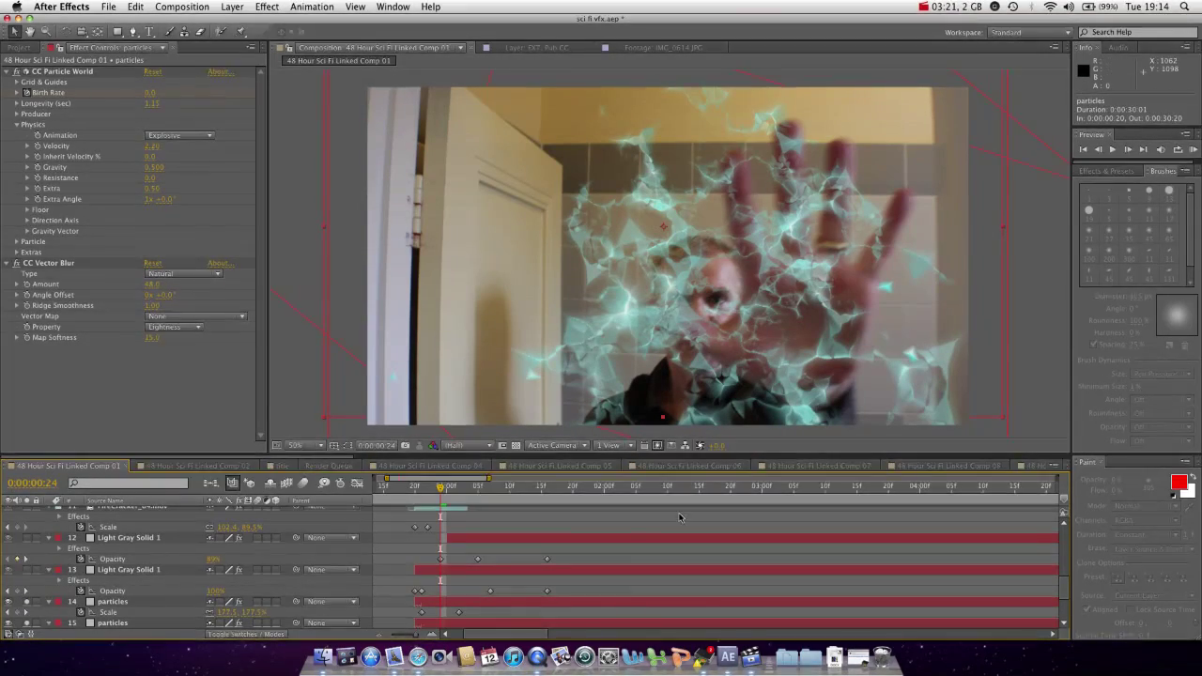
pyautogui.click(424, 486)
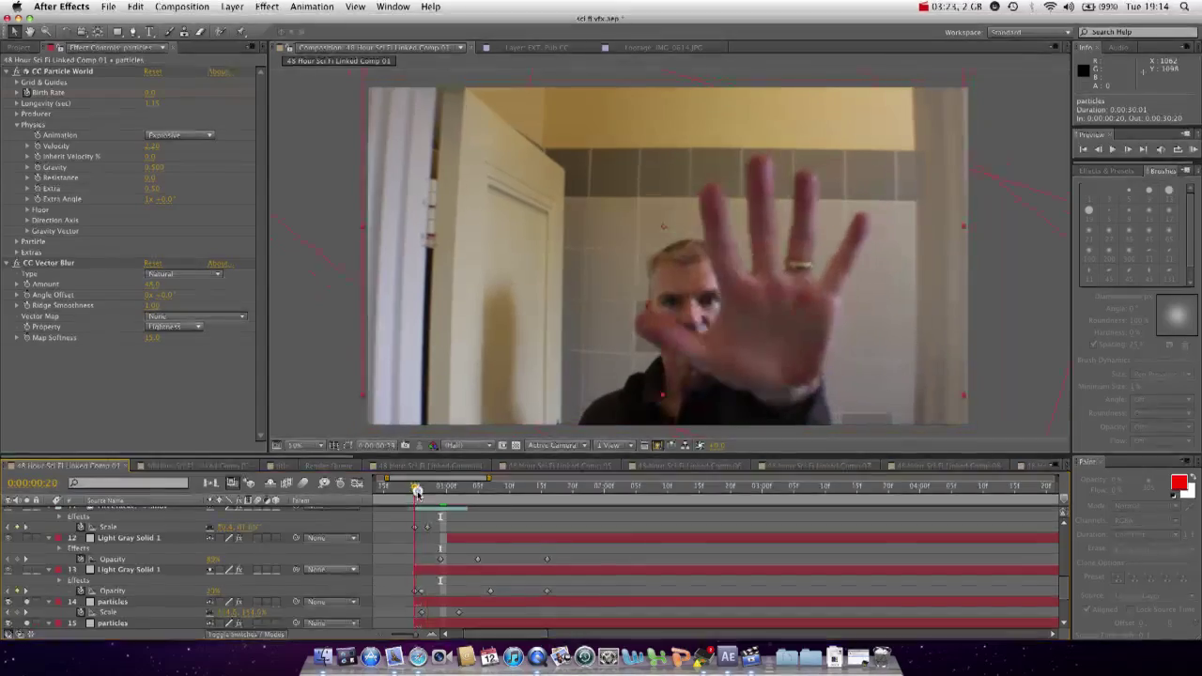
pyautogui.moveTo(431, 489); pyautogui.dragTo(525, 498)
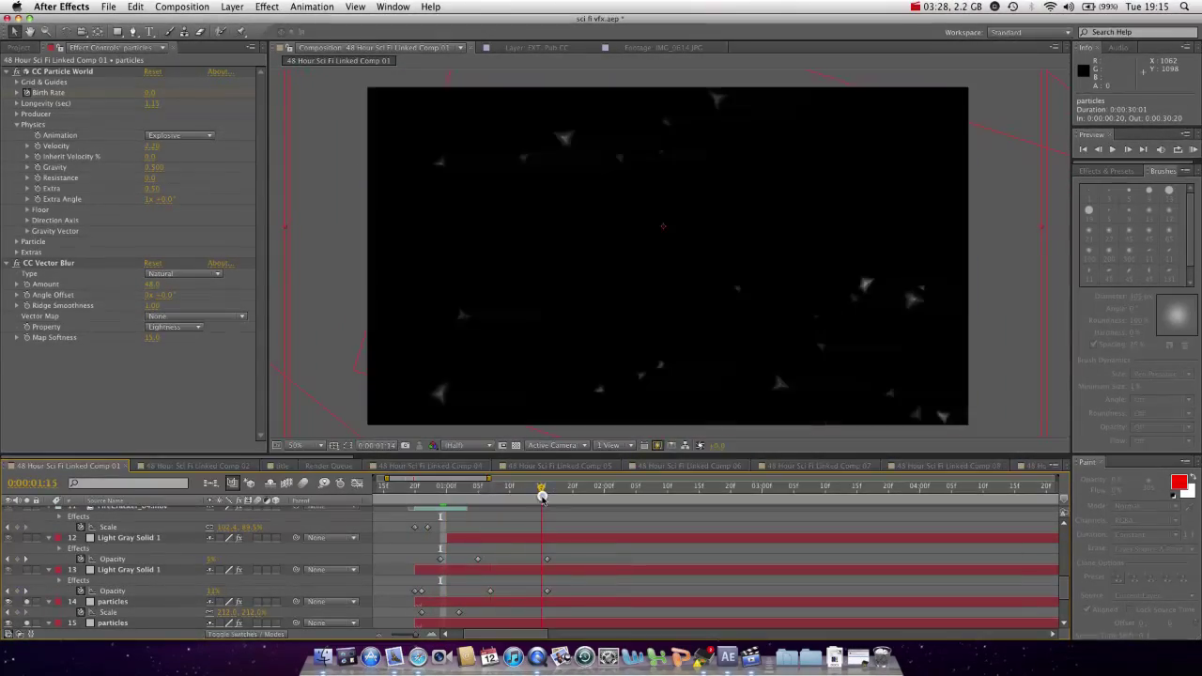
# Solo Light Gray Solid 1 on layer 13 and scrub from 0:00:00:21 to 0:00:00:24 to review its expanding ring.
pyautogui.moveTo(541, 496); pyautogui.dragTo(508, 508)
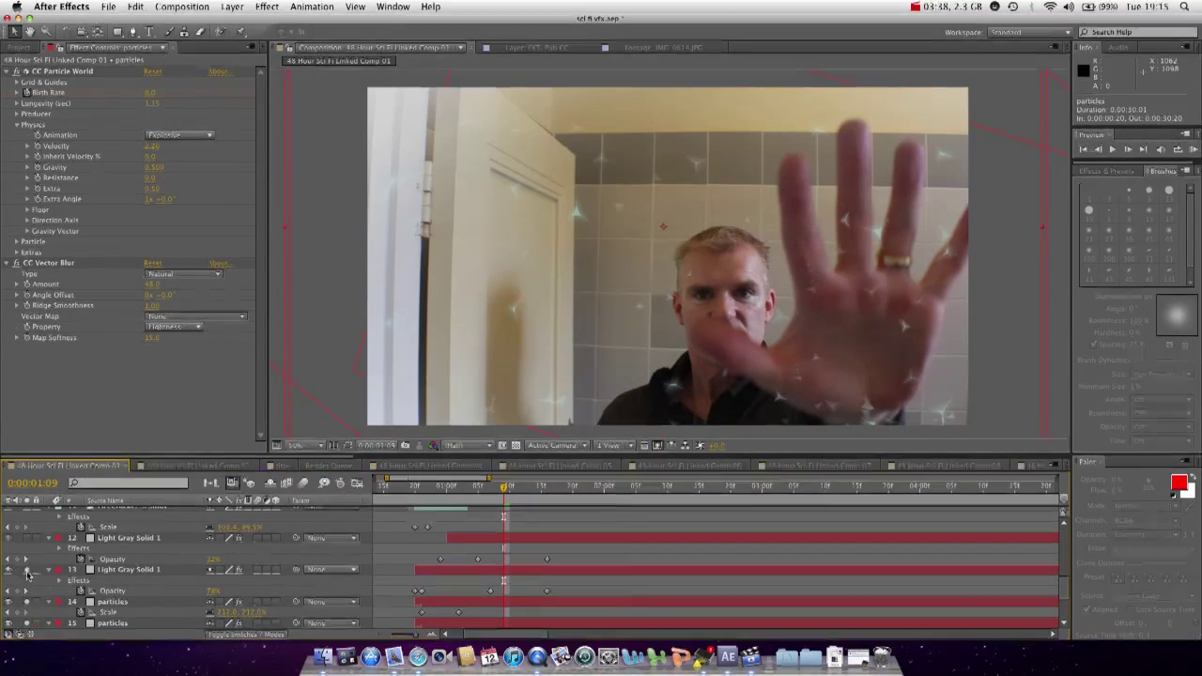
pyautogui.moveTo(436, 487); pyautogui.dragTo(421, 489)
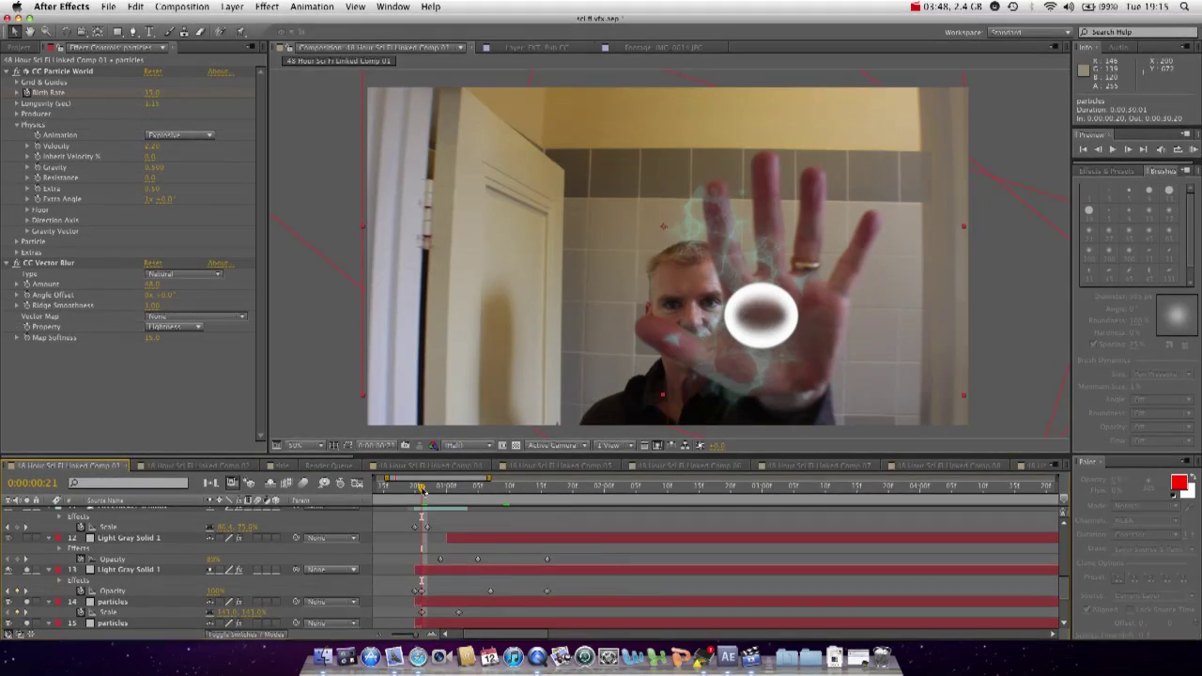
pyautogui.moveTo(420, 487); pyautogui.dragTo(442, 487)
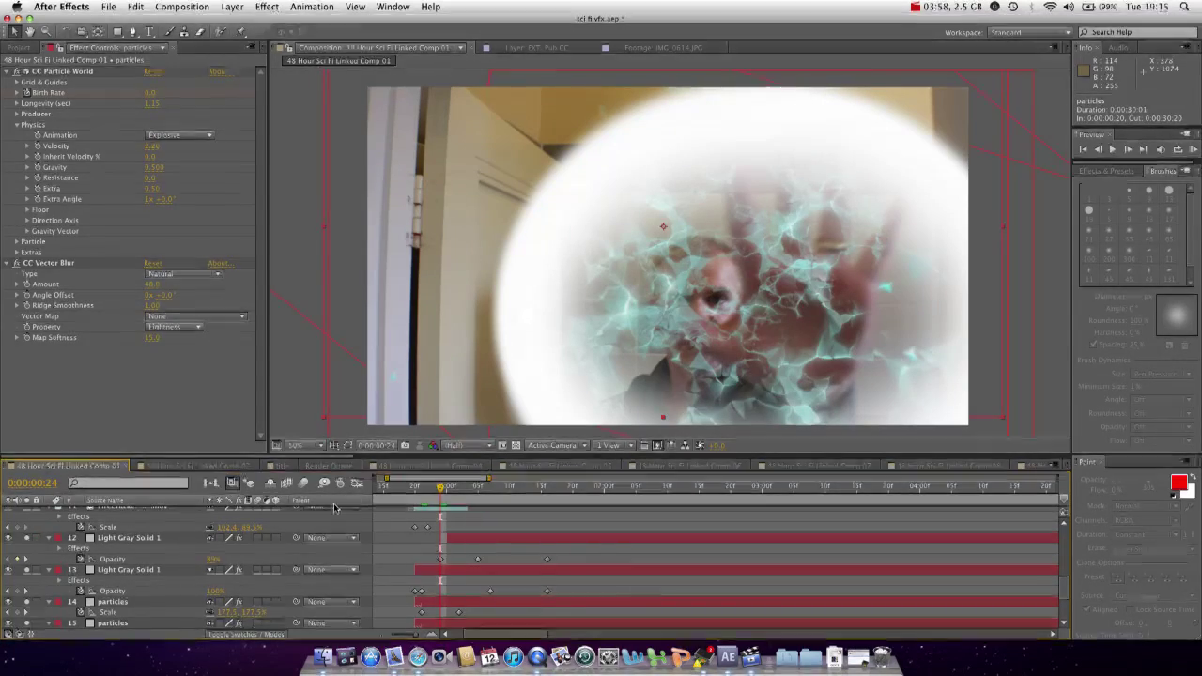
# Scrub from 0:00:00:24 to 0:00:01:01 and back to 0:00:00:21 to review the expanding Light Gray Solid rings with the particles.
pyautogui.moveTo(440, 487)
pyautogui.mouseDown()
pyautogui.moveTo(421, 486)
pyautogui.moveTo(454, 489)
pyautogui.mouseUp()
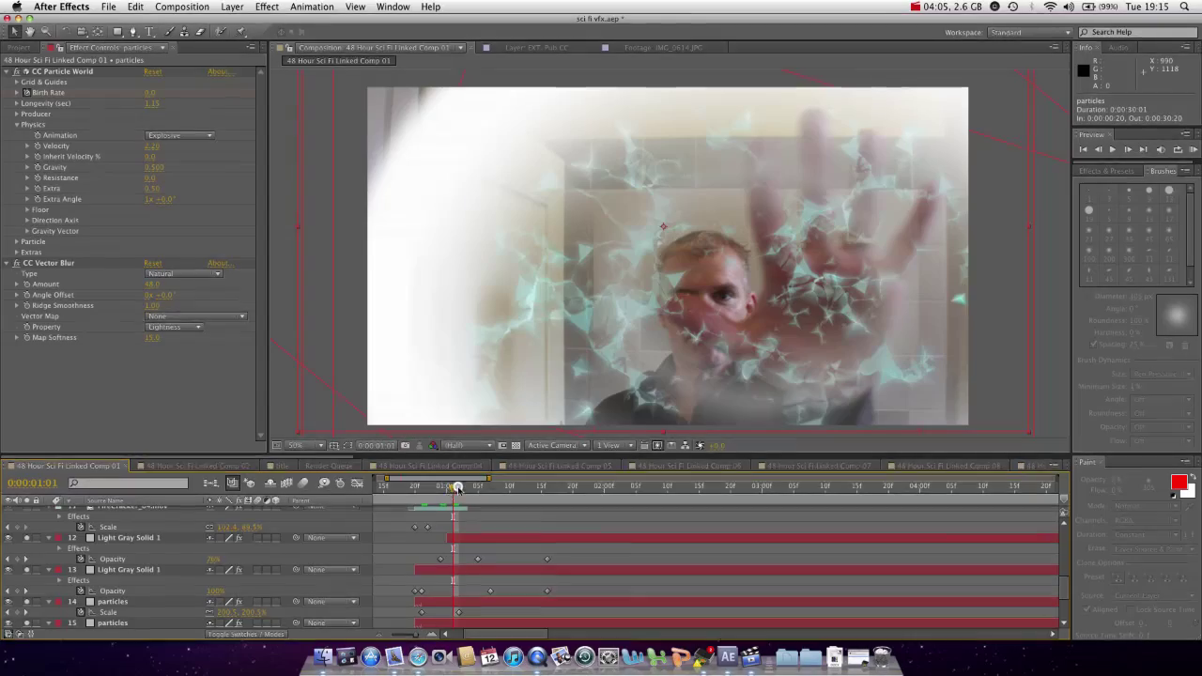
pyautogui.moveTo(457, 487); pyautogui.dragTo(424, 489)
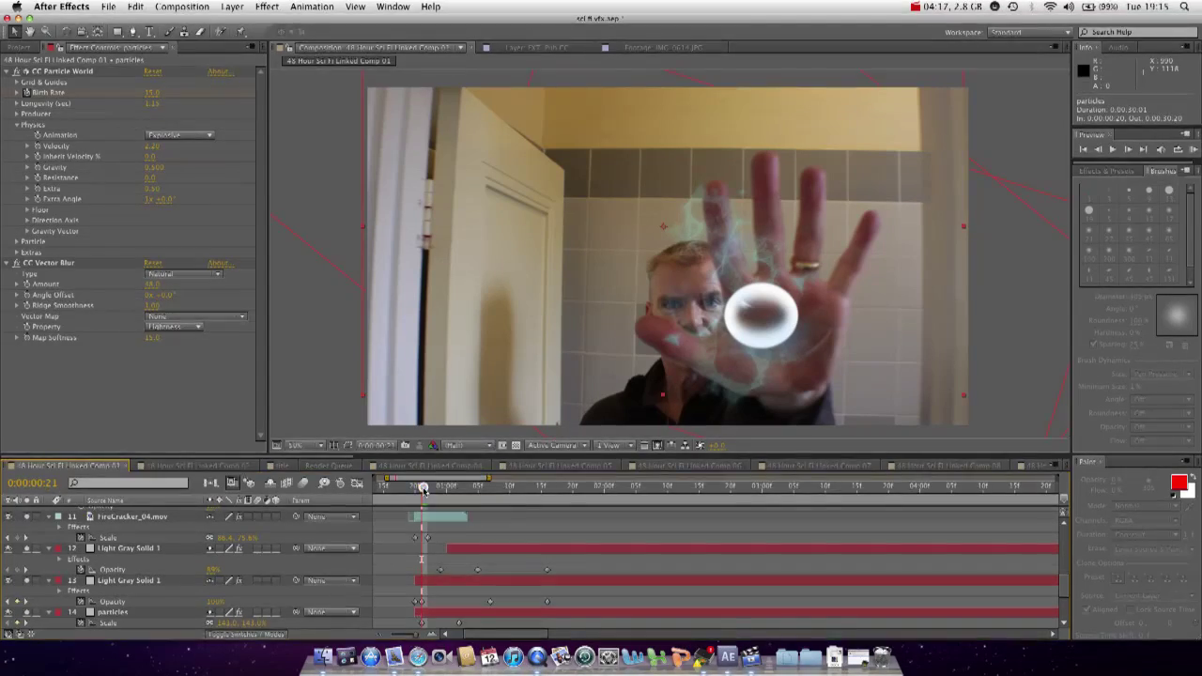
pyautogui.moveTo(422, 491); pyautogui.dragTo(421, 489)
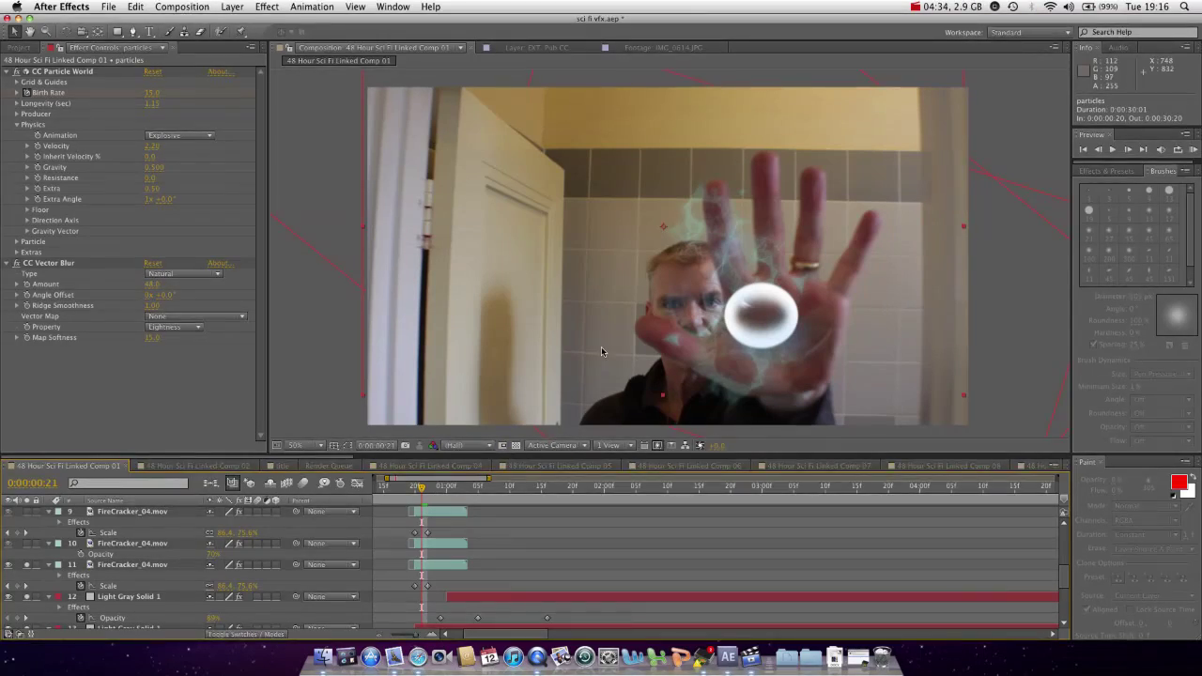
pyautogui.moveTo(557, 370); pyautogui.dragTo(585, 351)
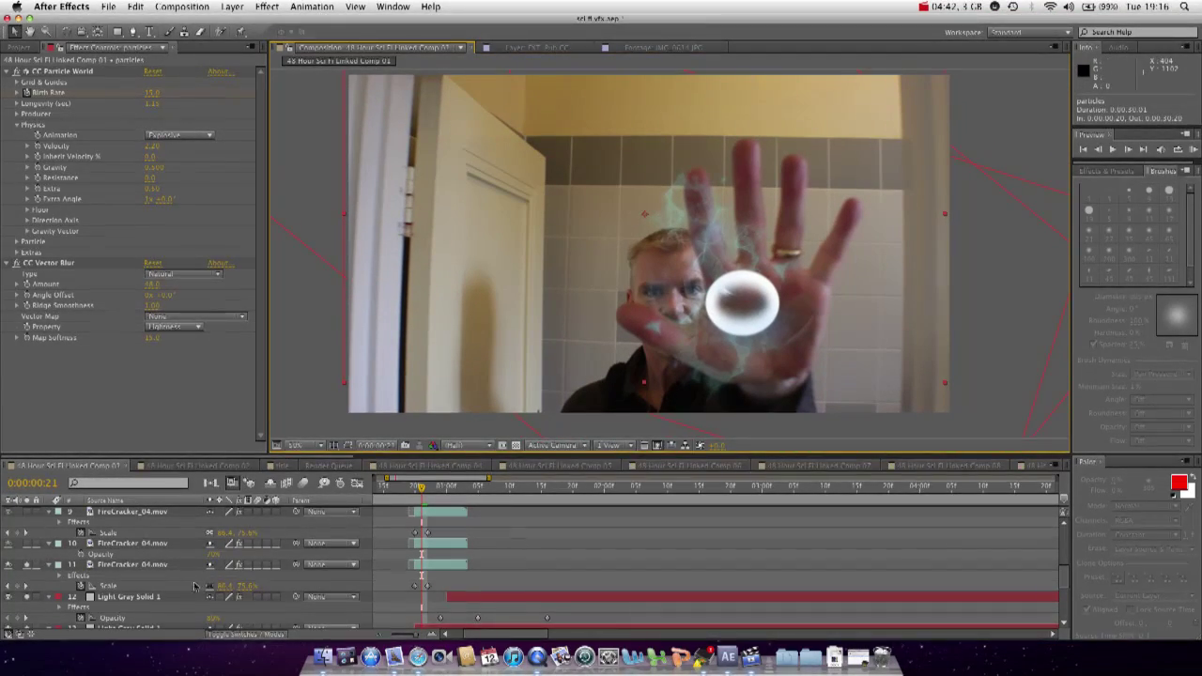
# Open the FireCracker_04.mov layer 11 on its own, scrub to 0:00:00:19, and return to the composition at 0:00:00:20.
pyautogui.doubleClick(132, 564)
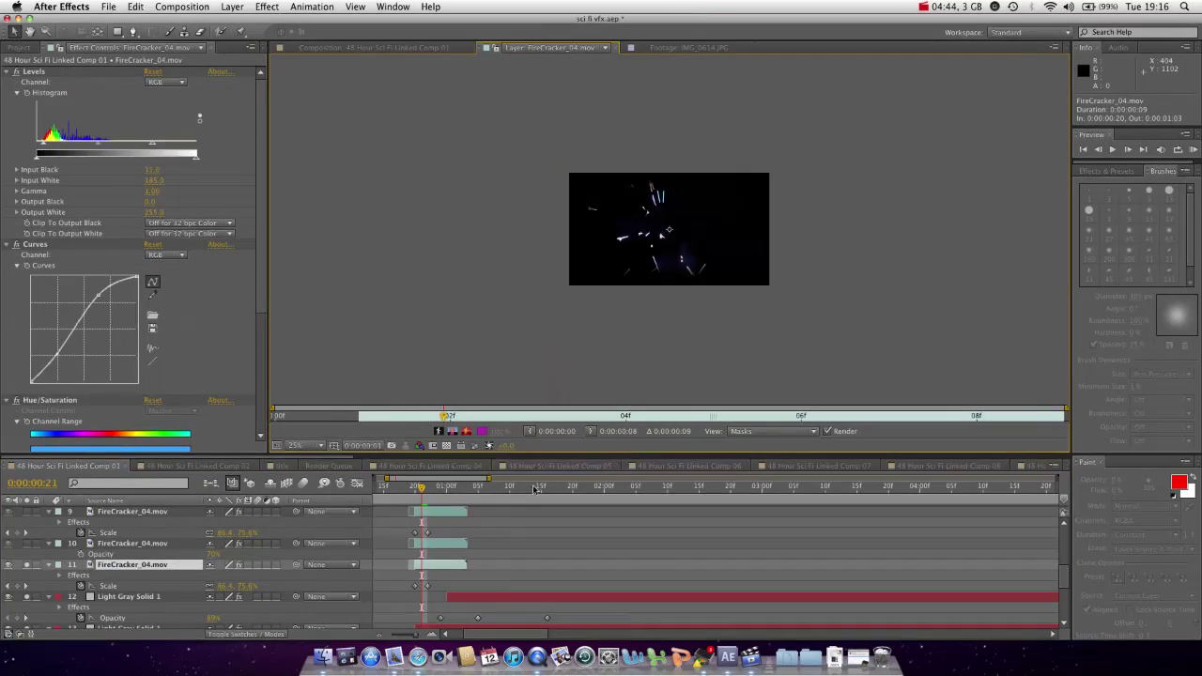
pyautogui.moveTo(422, 488); pyautogui.dragTo(407, 489)
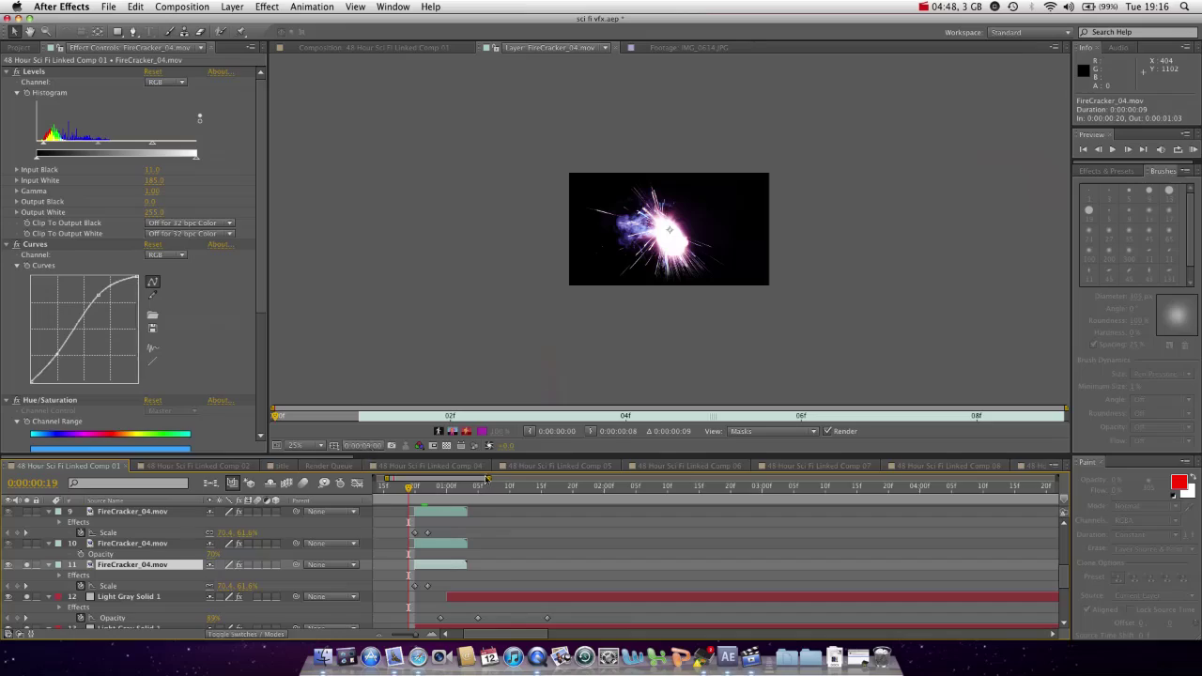
pyautogui.click(401, 51)
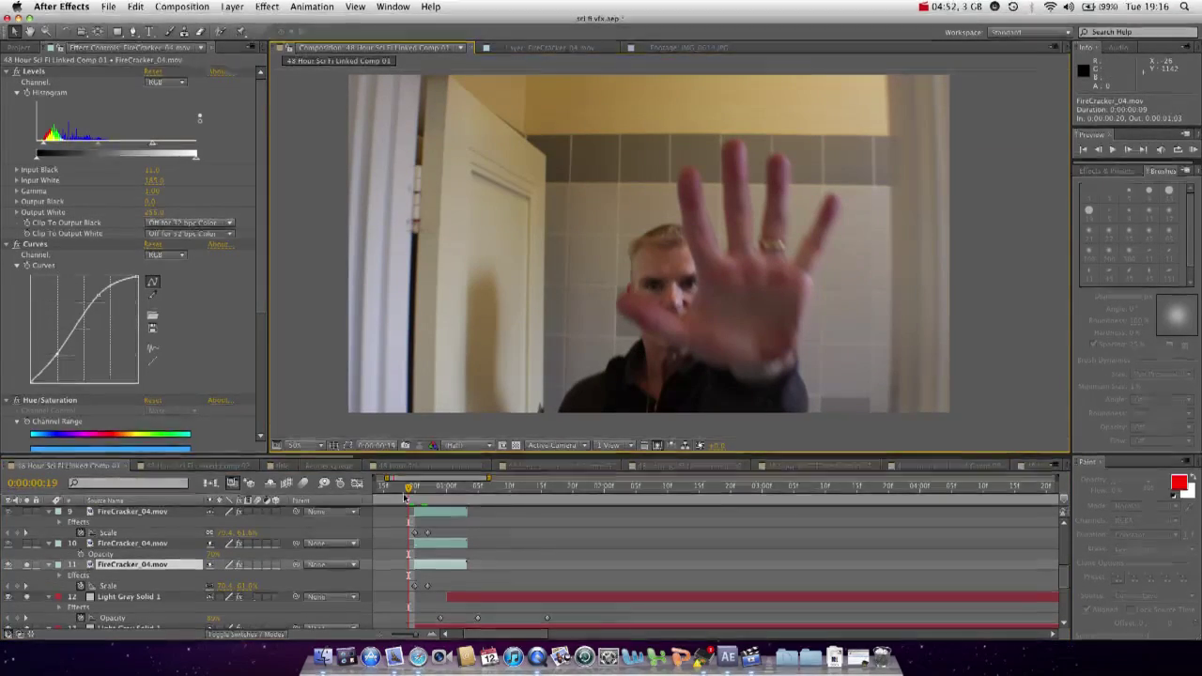
pyautogui.moveTo(407, 490); pyautogui.dragTo(414, 488)
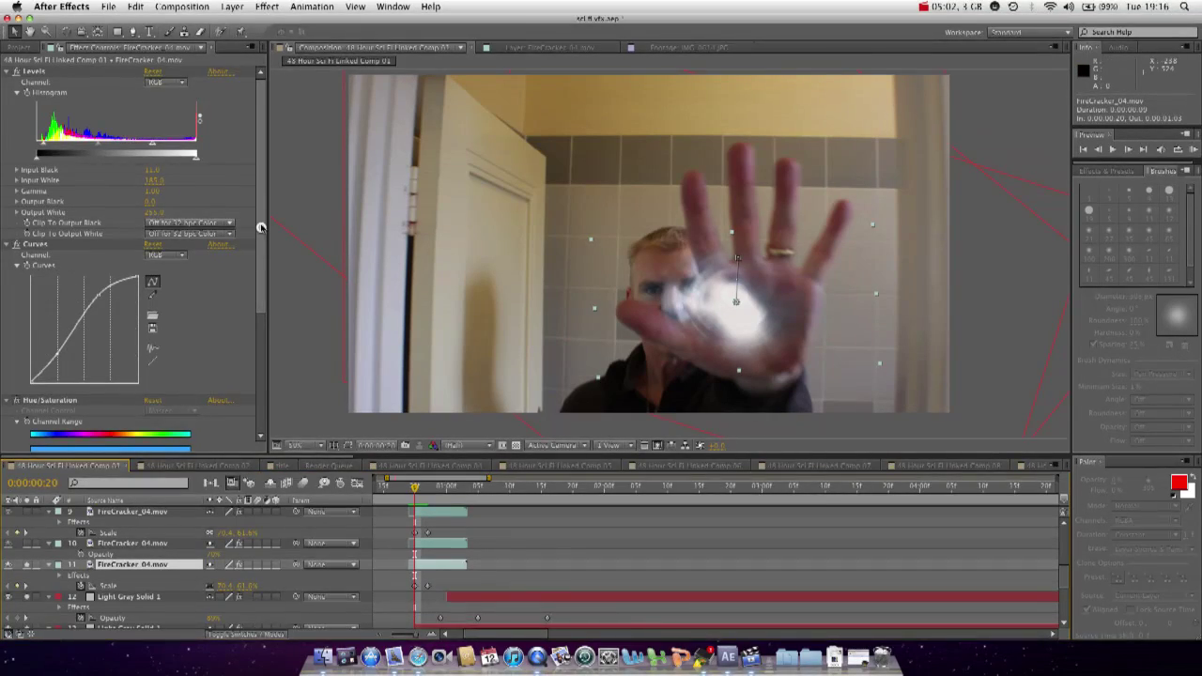
# Examine layer 11's Levels, Curves, colorized Hue/Saturation and CC Radial Blur settings, including the available blur types.
pyautogui.moveTo(261, 228); pyautogui.dragTo(253, 192)
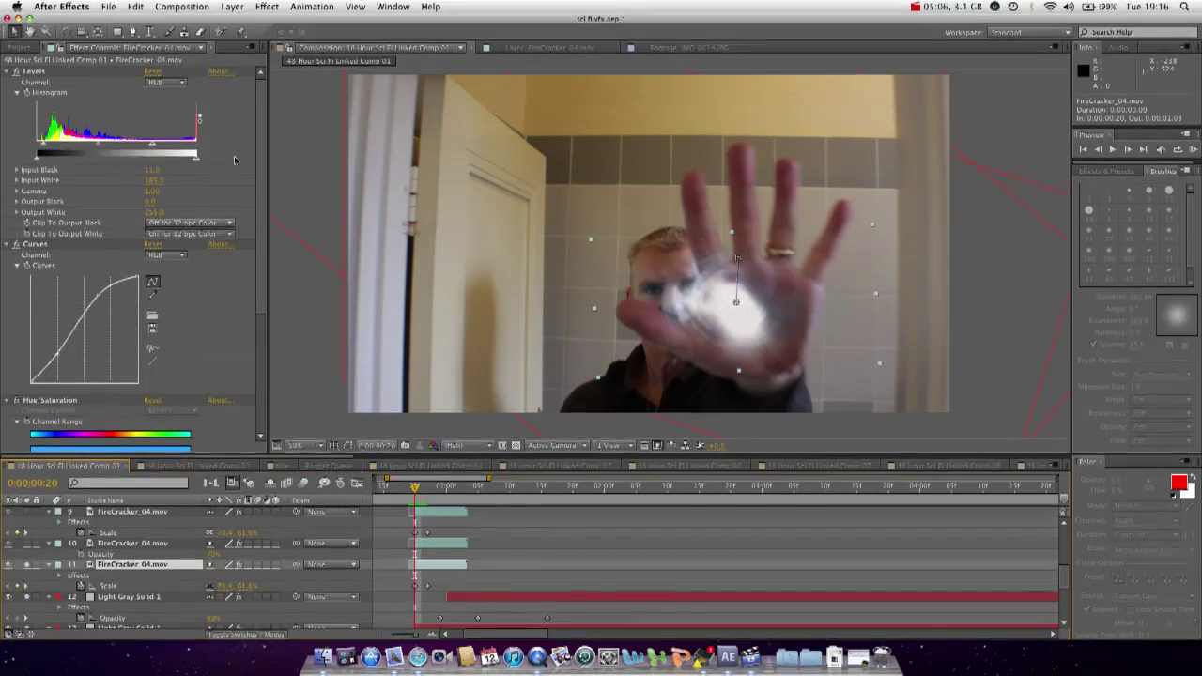
pyautogui.moveTo(259, 189); pyautogui.dragTo(255, 335)
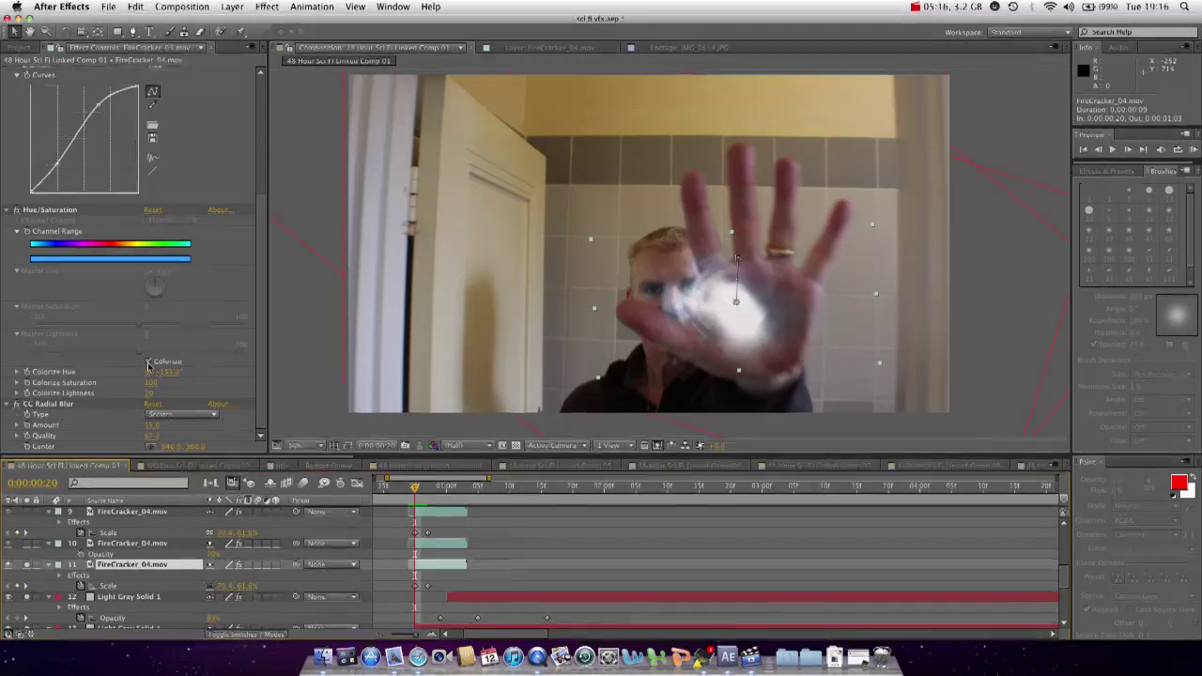
pyautogui.click(155, 415)
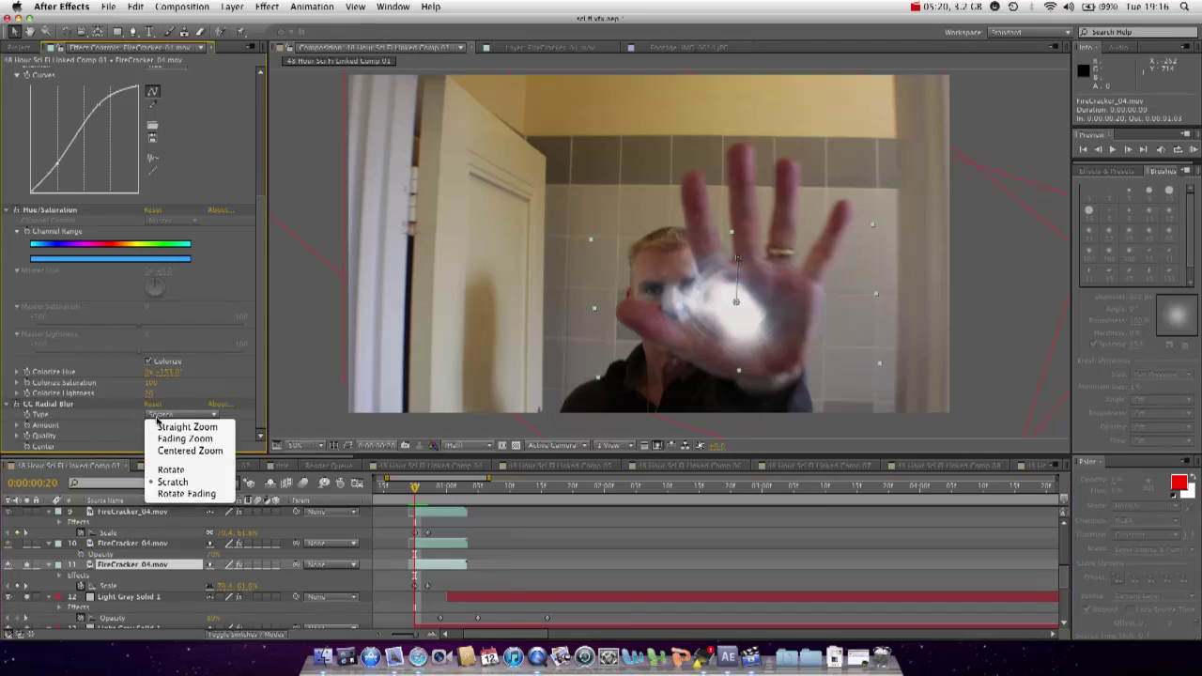
pyautogui.click(259, 382)
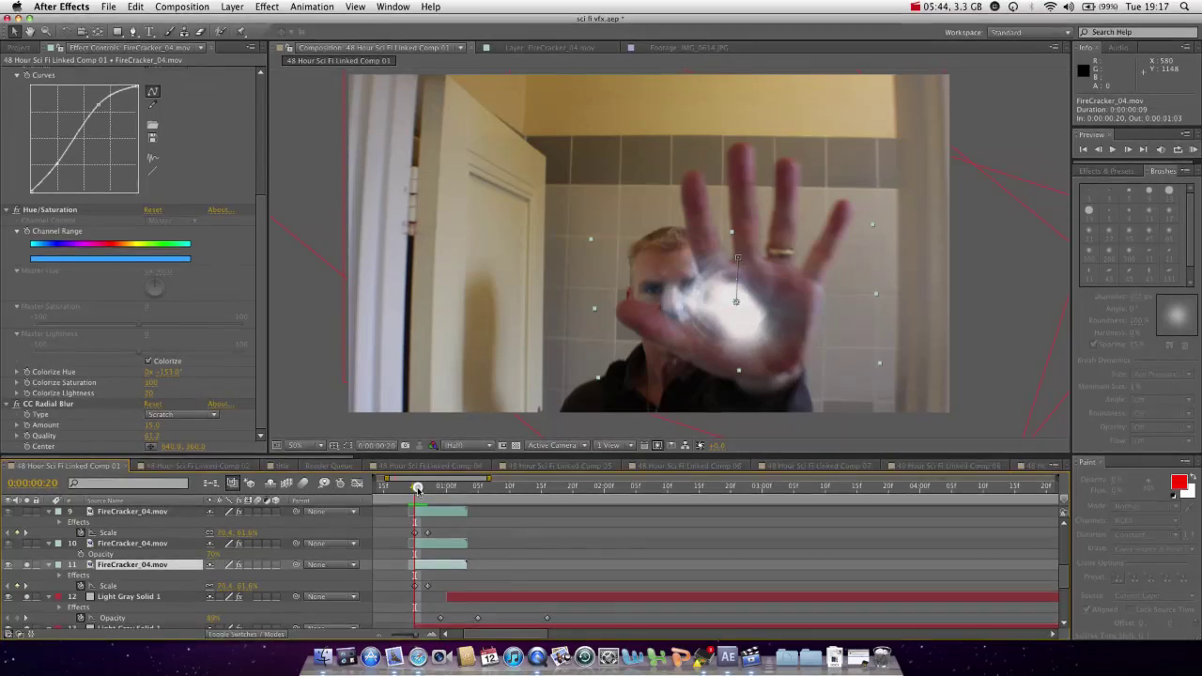
pyautogui.moveTo(415, 488)
pyautogui.mouseDown()
pyautogui.moveTo(430, 490)
pyautogui.moveTo(398, 489)
pyautogui.moveTo(438, 490)
pyautogui.moveTo(415, 489)
pyautogui.mouseUp()
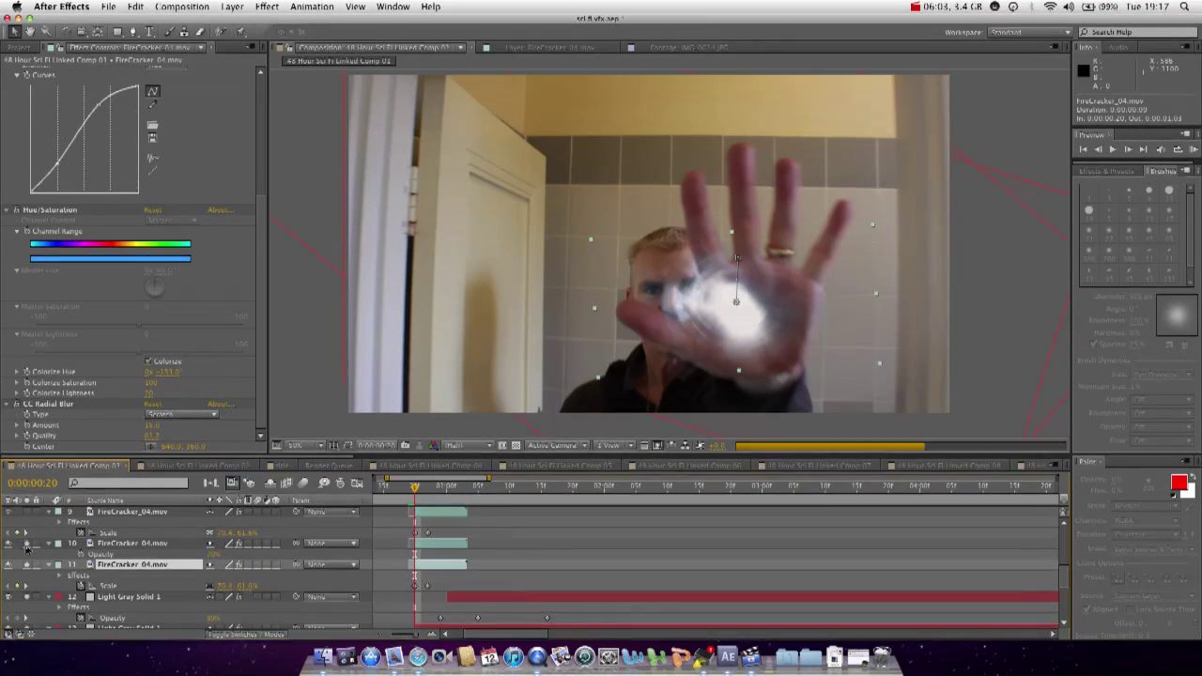
# Solo FireCracker_04.mov layers 10 and 9, and show layer 9's effects to review the combined flash at 0:00:00:20.
pyautogui.click(25, 543)
pyautogui.scroll(5, 89, 548)
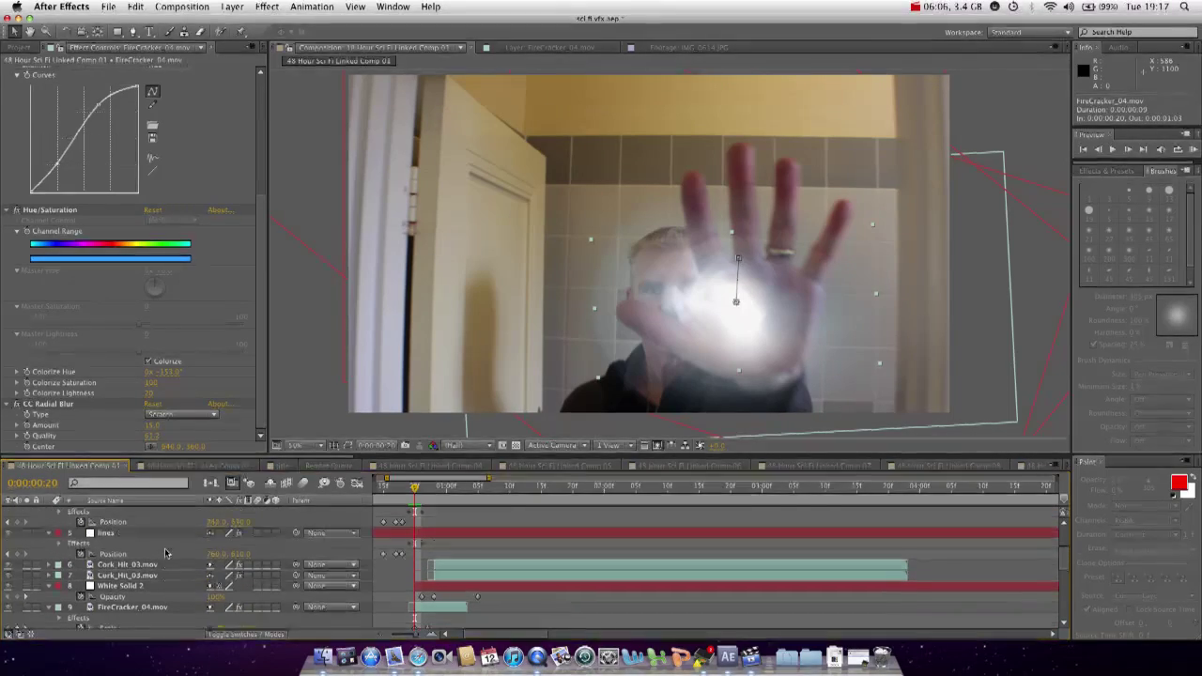
pyautogui.click(27, 610)
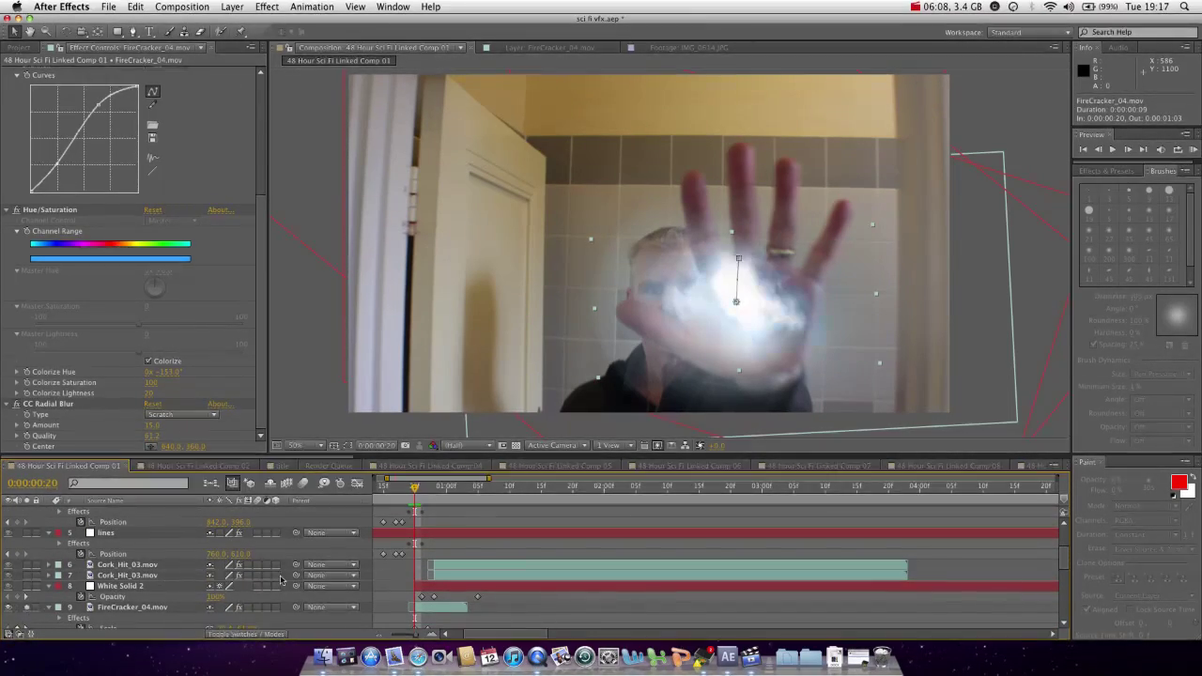
pyautogui.click(131, 607)
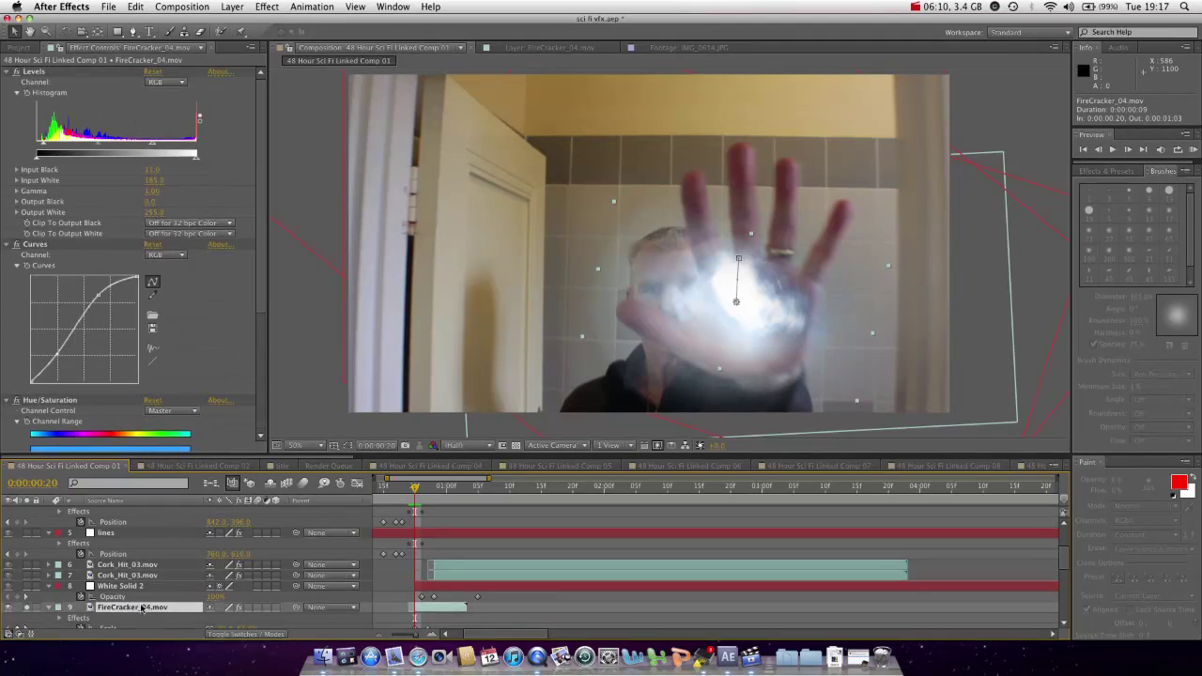
pyautogui.click(427, 488)
pyautogui.moveTo(424, 490); pyautogui.dragTo(420, 489)
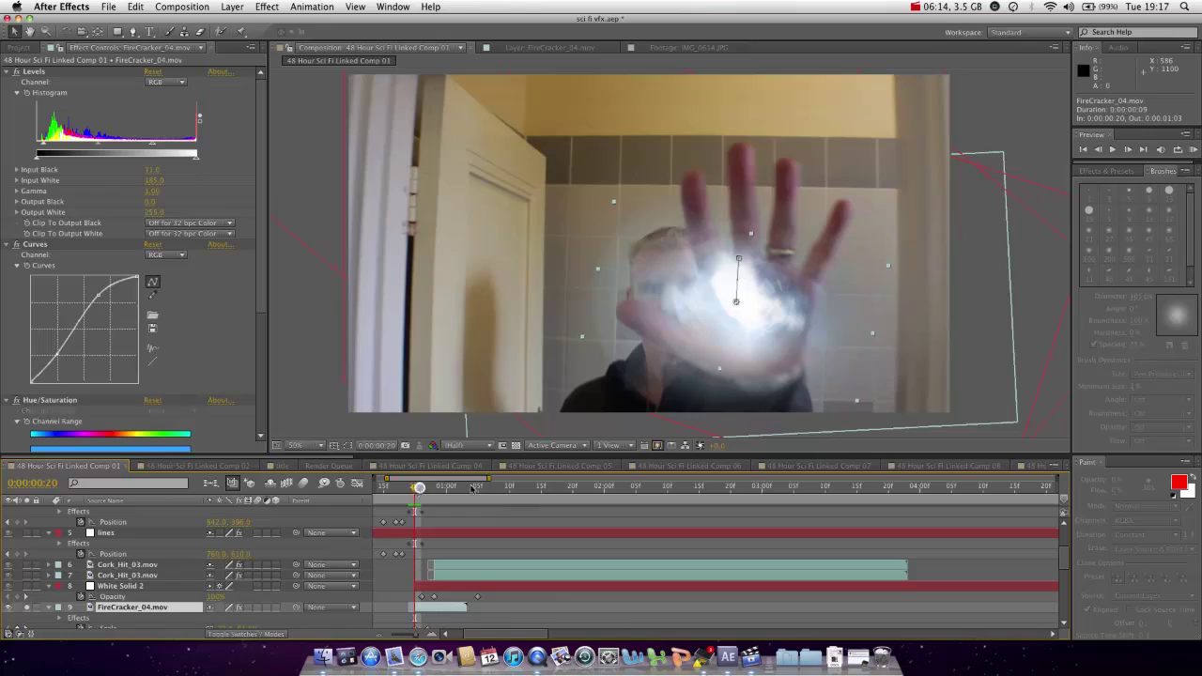
pyautogui.press('space')
pyautogui.moveTo(764, 316); pyautogui.dragTo(709, 310)
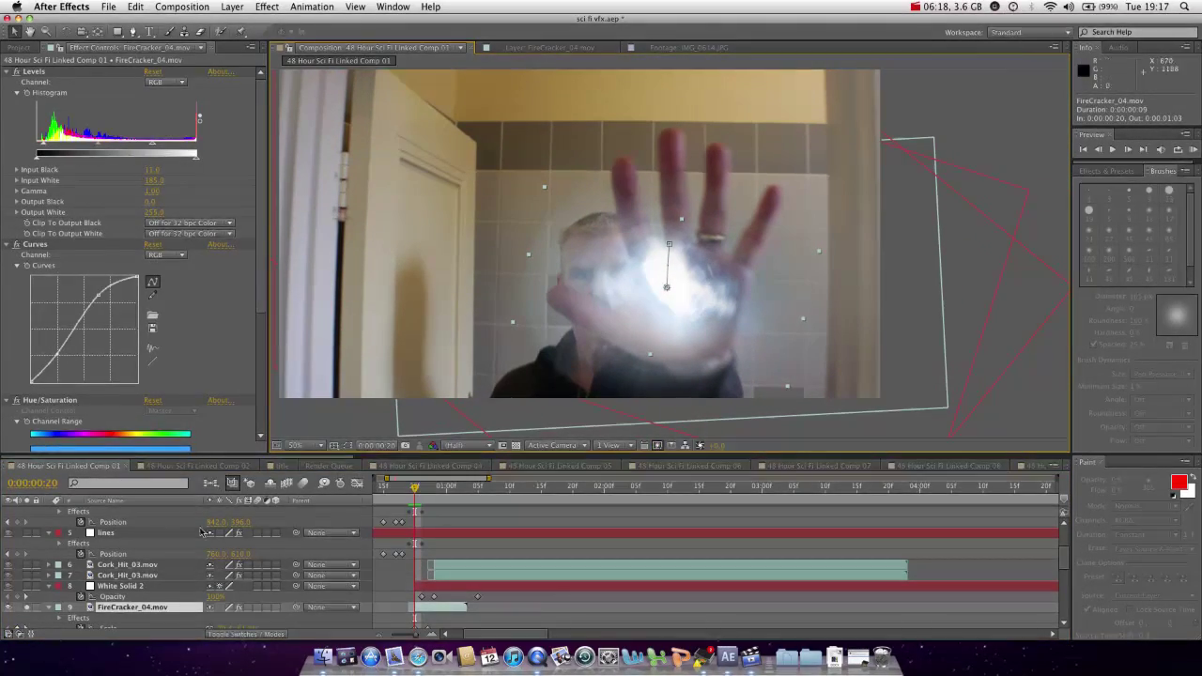
# Compare the flash with and without White Solid 2 soloed, then solo both Cork_Hit_03.mov layers and scrub to 0:00:00:22.
pyautogui.click(27, 585)
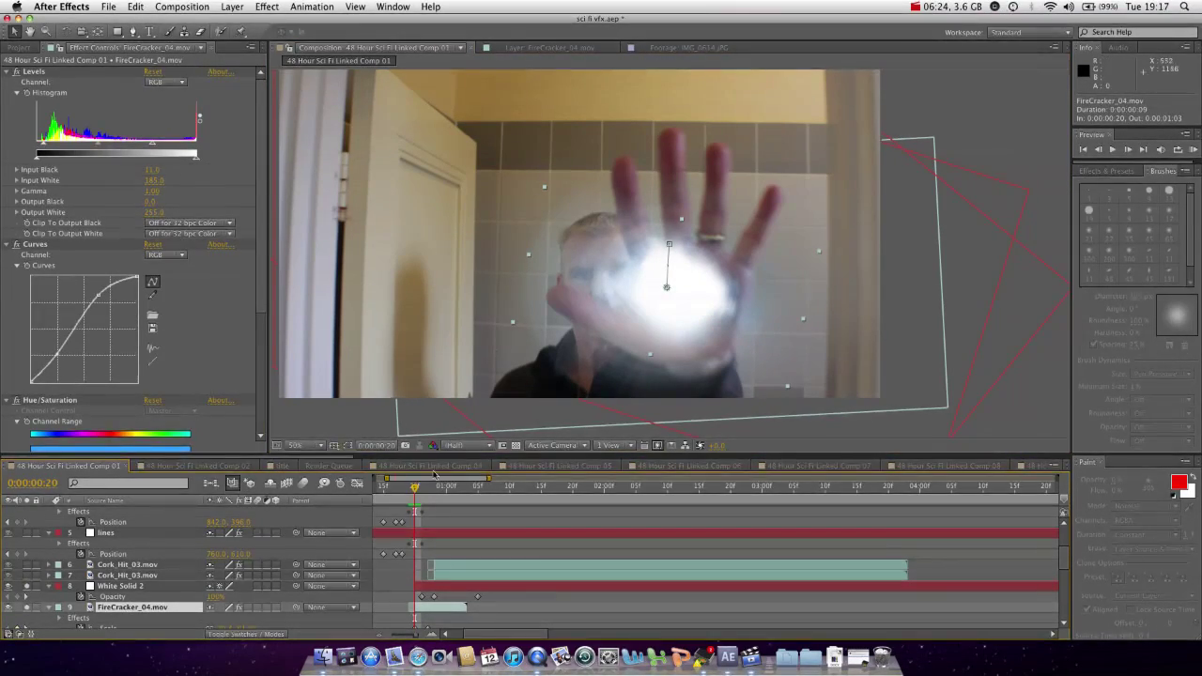
pyautogui.moveTo(413, 490); pyautogui.dragTo(416, 491)
pyautogui.click(27, 587)
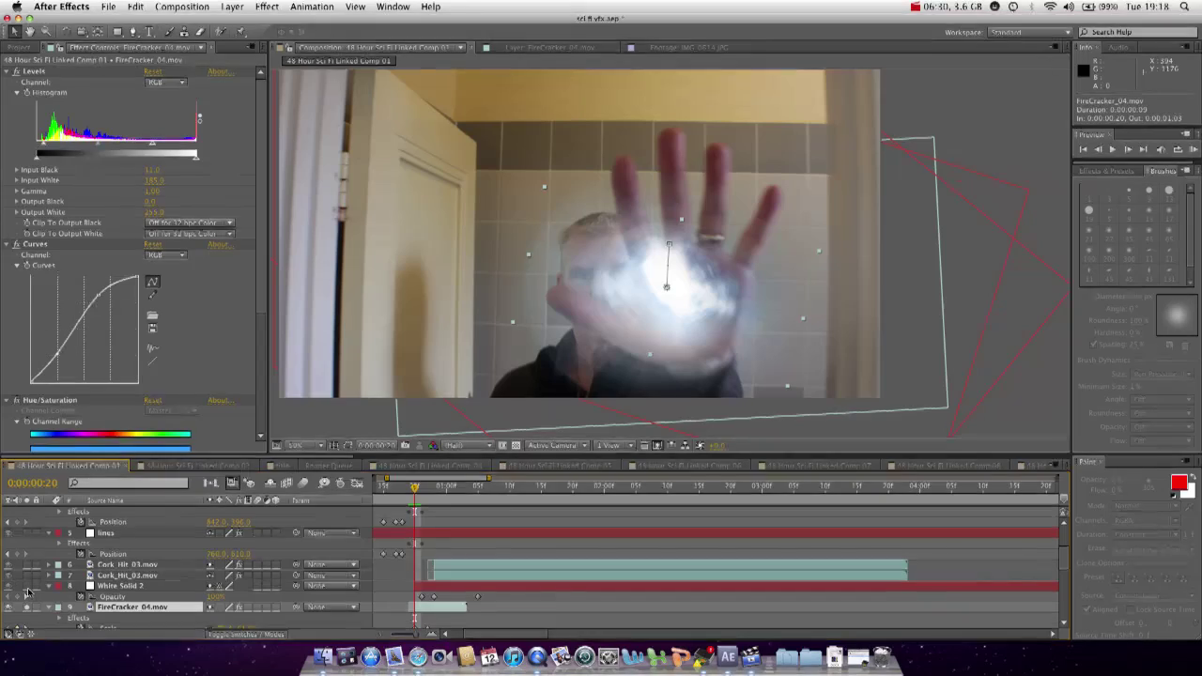
pyautogui.click(27, 587)
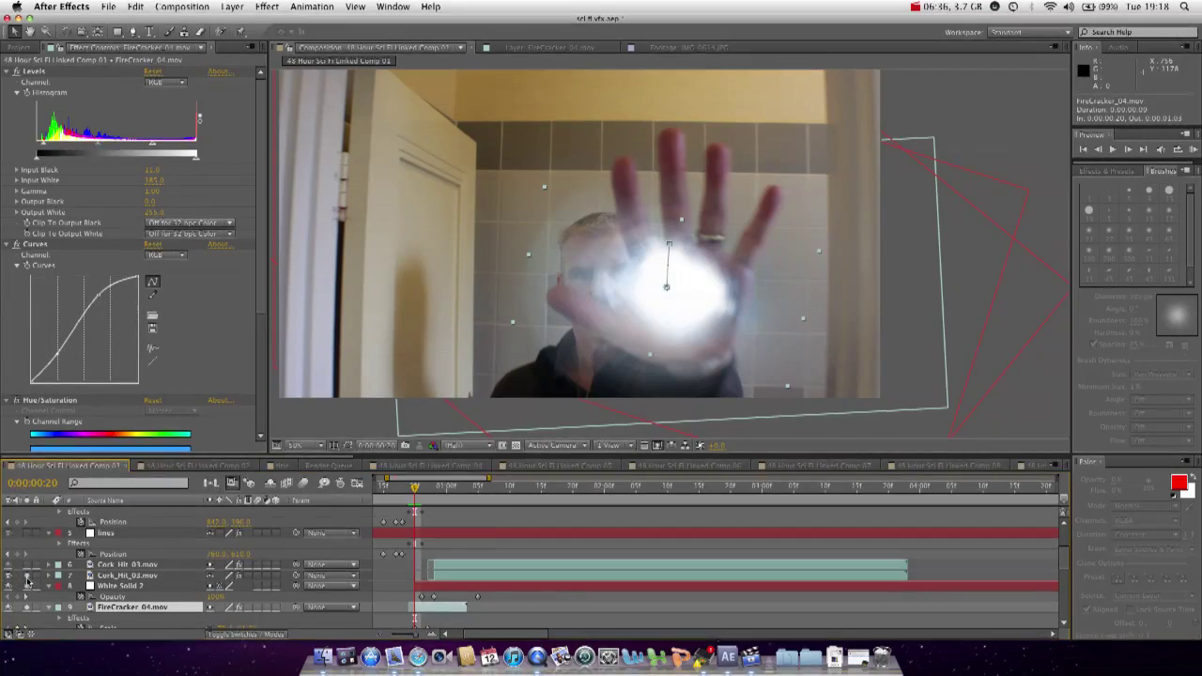
pyautogui.moveTo(408, 491); pyautogui.dragTo(427, 494)
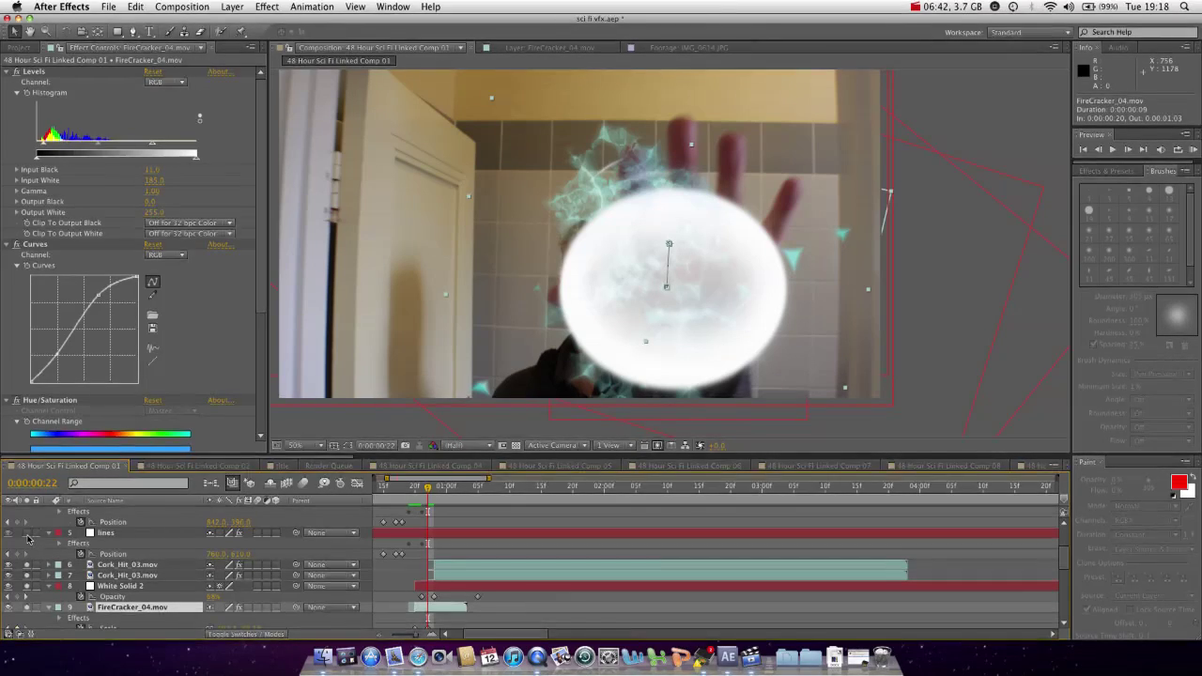
# Solo the lines layer 5 and scrub from 0:00:00:18 back to 0:00:00:12 to review the light streaks around the hand.
pyautogui.click(404, 490)
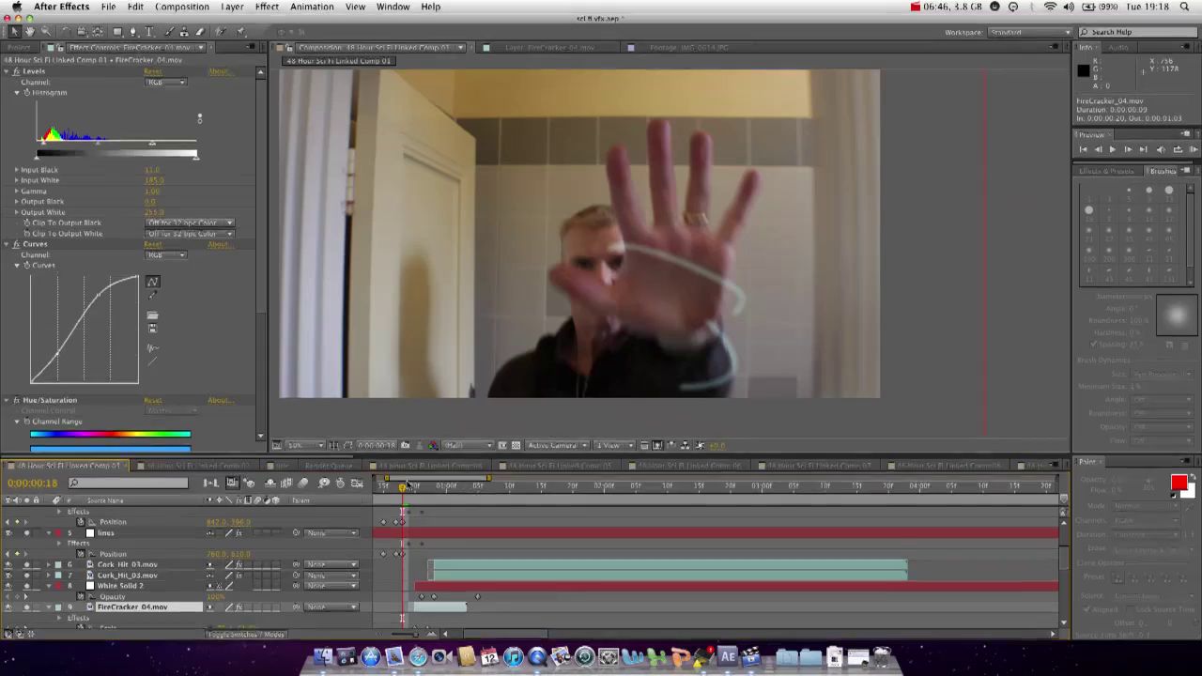
pyautogui.click(392, 487)
pyautogui.moveTo(392, 487); pyautogui.dragTo(469, 487)
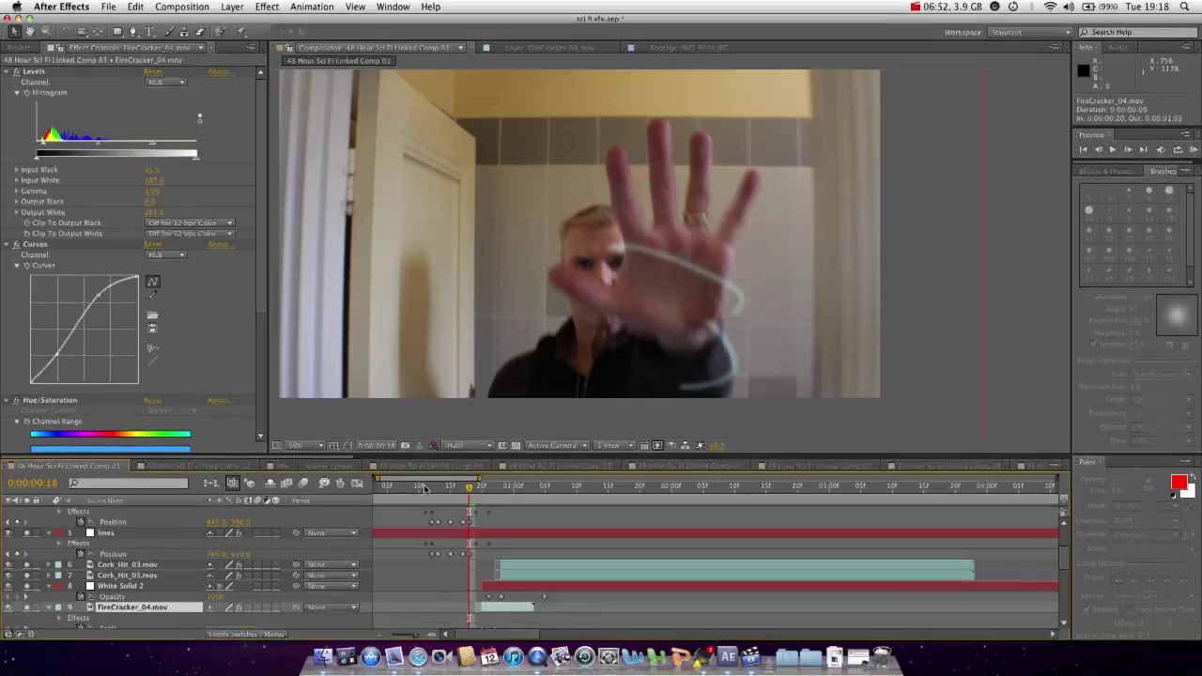
pyautogui.click(442, 489)
pyautogui.moveTo(442, 489)
pyautogui.mouseDown()
pyautogui.moveTo(482, 491)
pyautogui.moveTo(431, 496)
pyautogui.mouseUp()
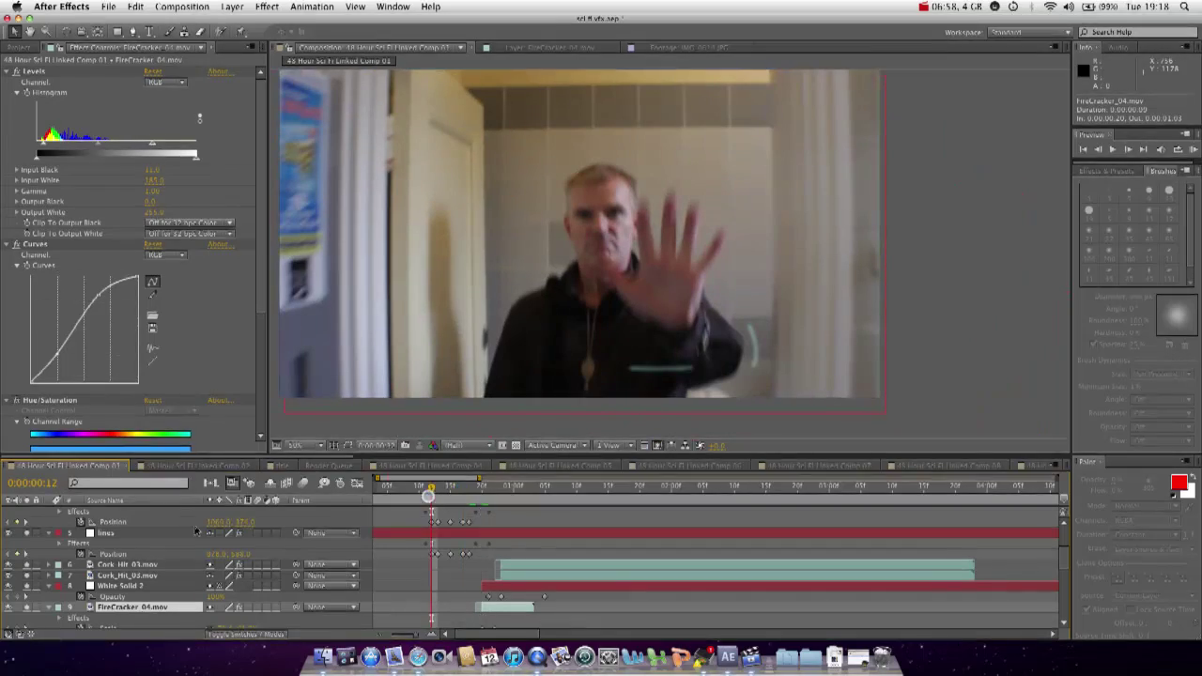
# Solo the remaining lines layers up to layer 2 and scrub between 0:00:00:11 and 0:00:00:17 to review all the streaks.
pyautogui.scroll(5, 135, 552)
pyautogui.scroll(1, 135, 552)
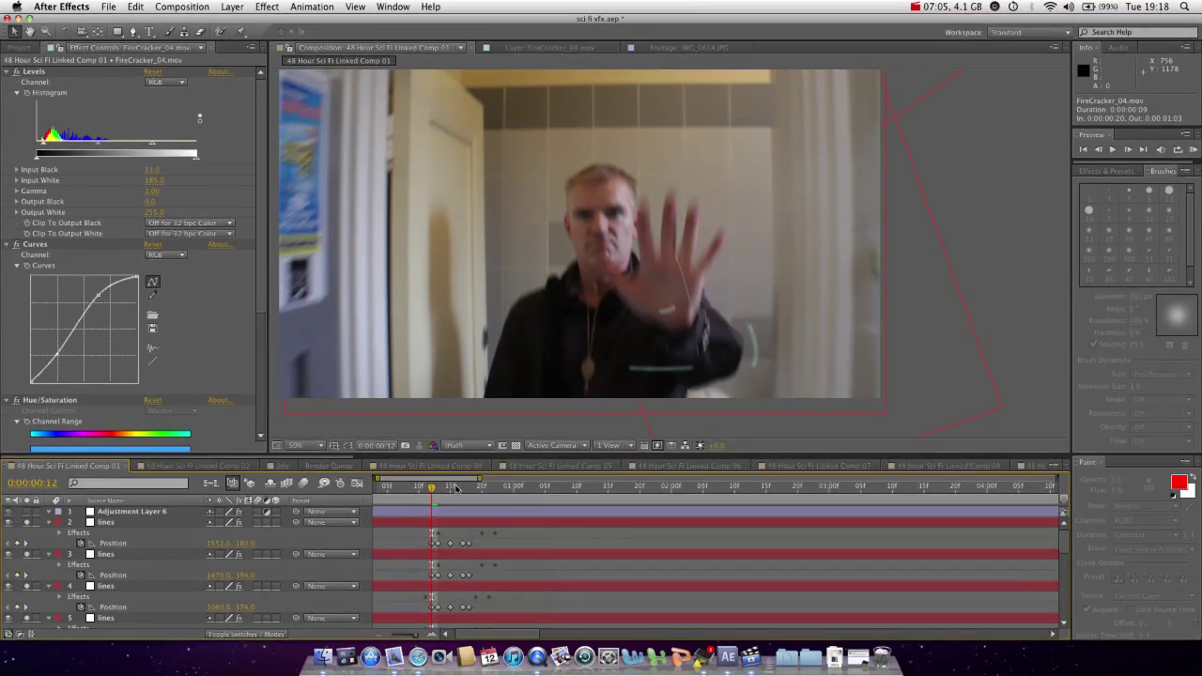
pyautogui.moveTo(434, 490); pyautogui.dragTo(457, 492)
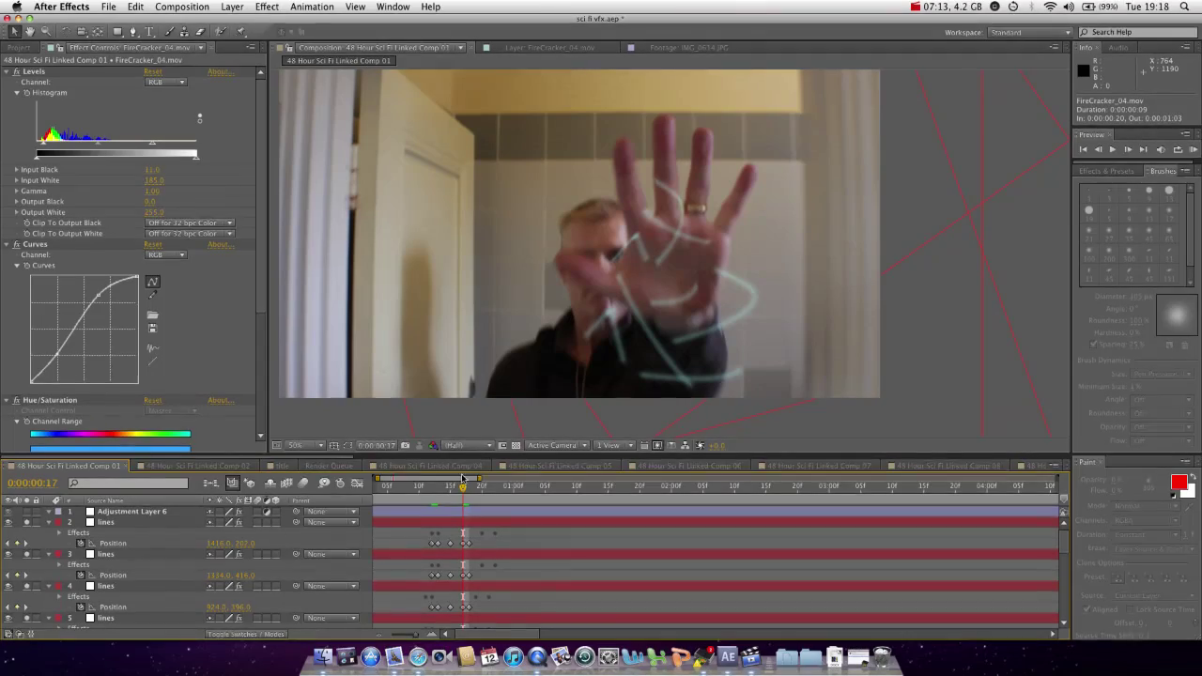
pyautogui.click(432, 490)
pyautogui.moveTo(431, 491)
pyautogui.mouseDown()
pyautogui.moveTo(474, 490)
pyautogui.moveTo(426, 499)
pyautogui.mouseUp()
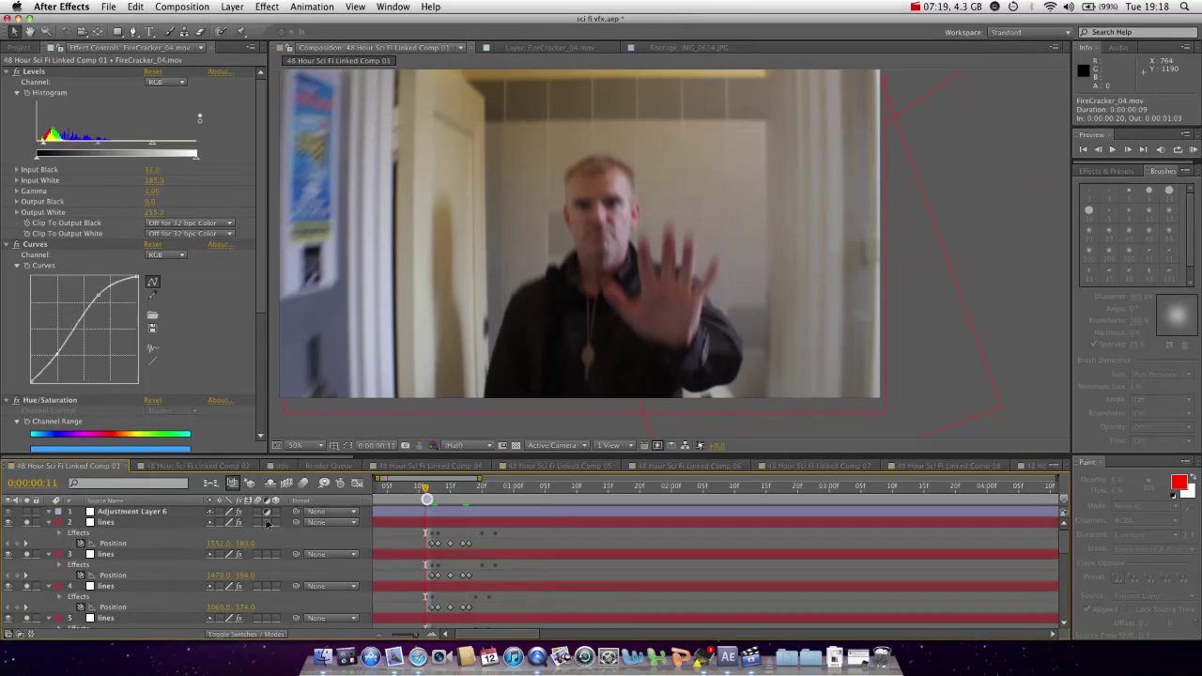
# Solo Adjustment Layer 6 and scrub from 0:00:00:11 to 0:00:01:04, returning to 0:00:00:20, to review the graded burst.
pyautogui.click(28, 513)
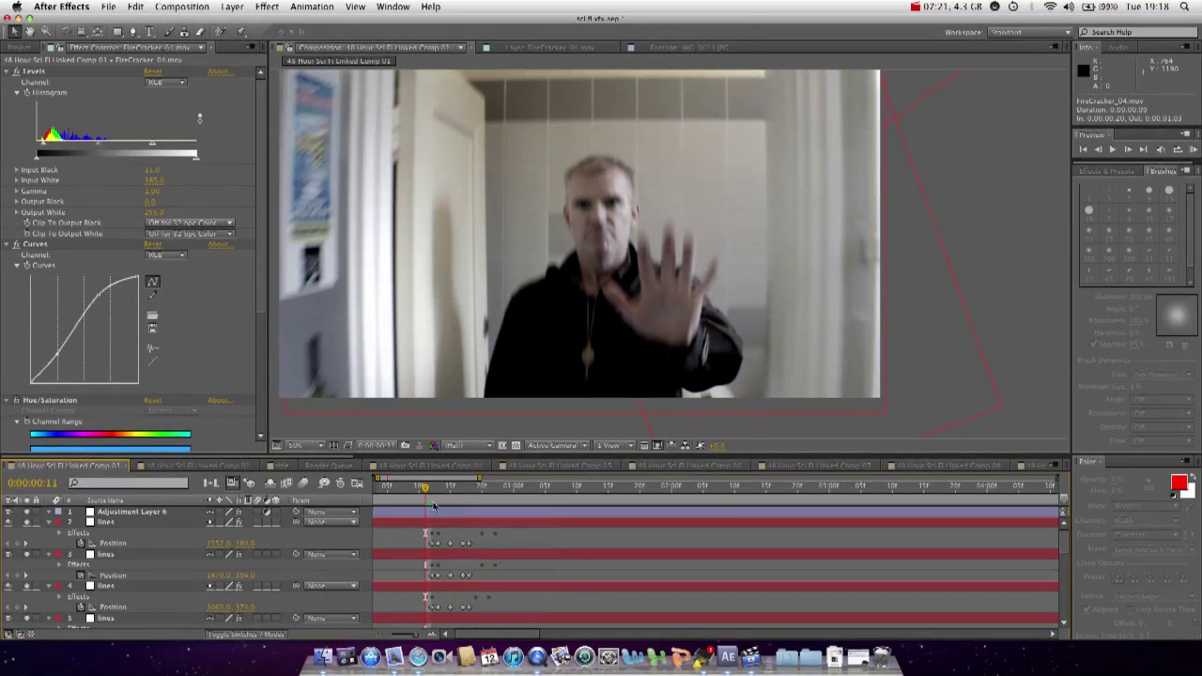
pyautogui.moveTo(424, 490); pyautogui.dragTo(551, 507)
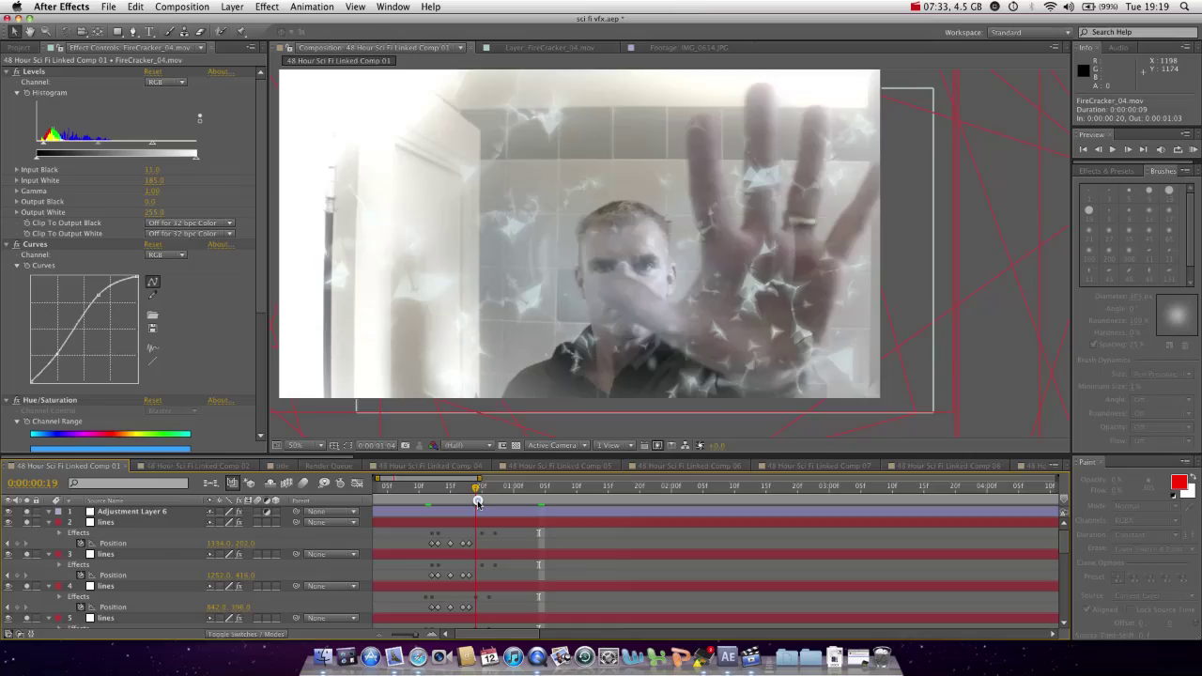
pyautogui.moveTo(477, 502)
pyautogui.mouseDown()
pyautogui.moveTo(421, 502)
pyautogui.moveTo(498, 502)
pyautogui.moveTo(483, 505)
pyautogui.mouseUp()
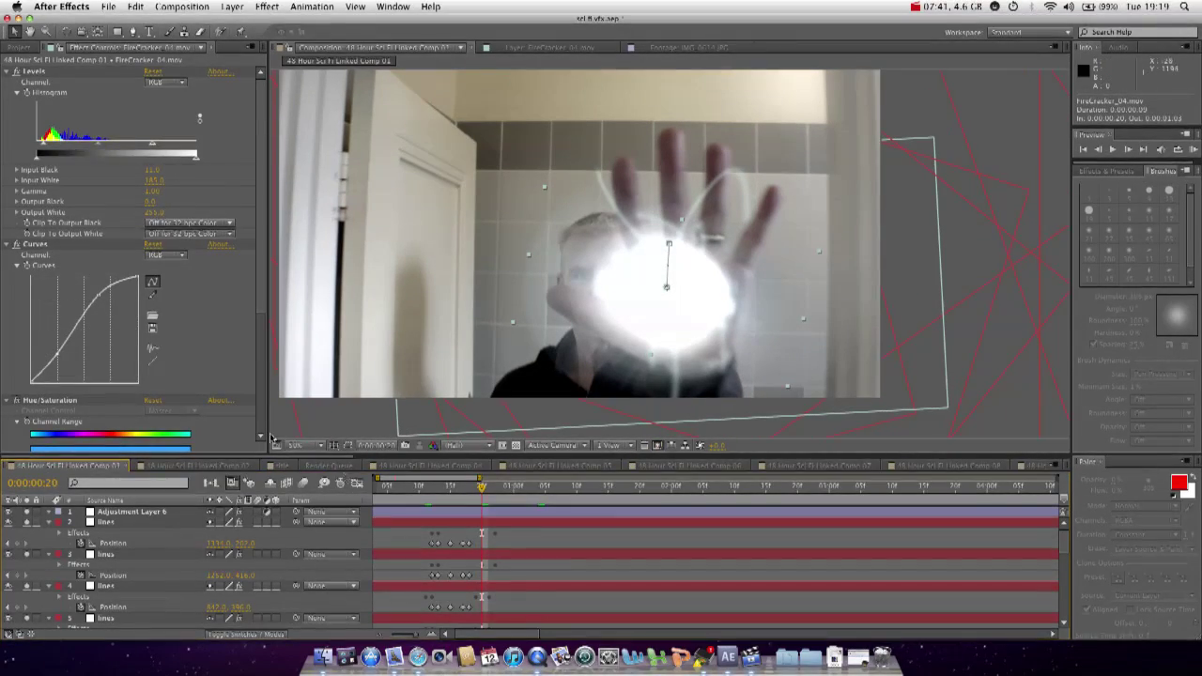
# Check the FireCracker_04.mov Hue/Saturation and CC Radial Blur settings, then scrub the complete composite around the flash to 0:00:00:21.
pyautogui.scroll(-5, 202, 338)
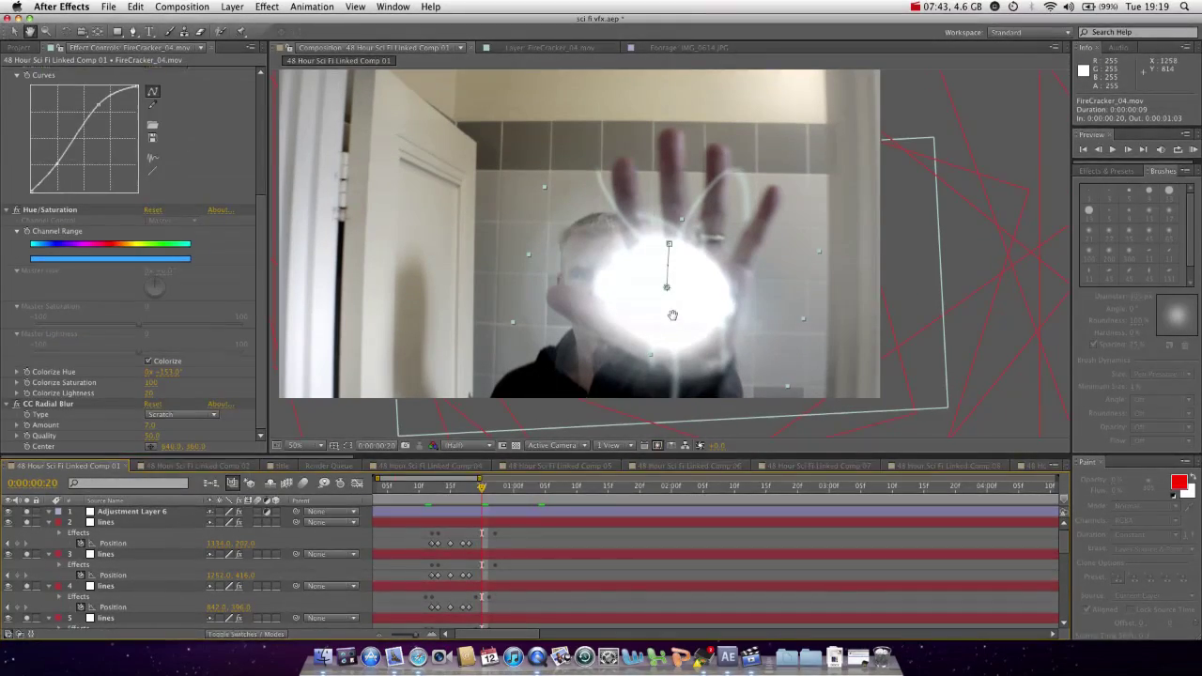
pyautogui.moveTo(672, 315); pyautogui.dragTo(750, 335)
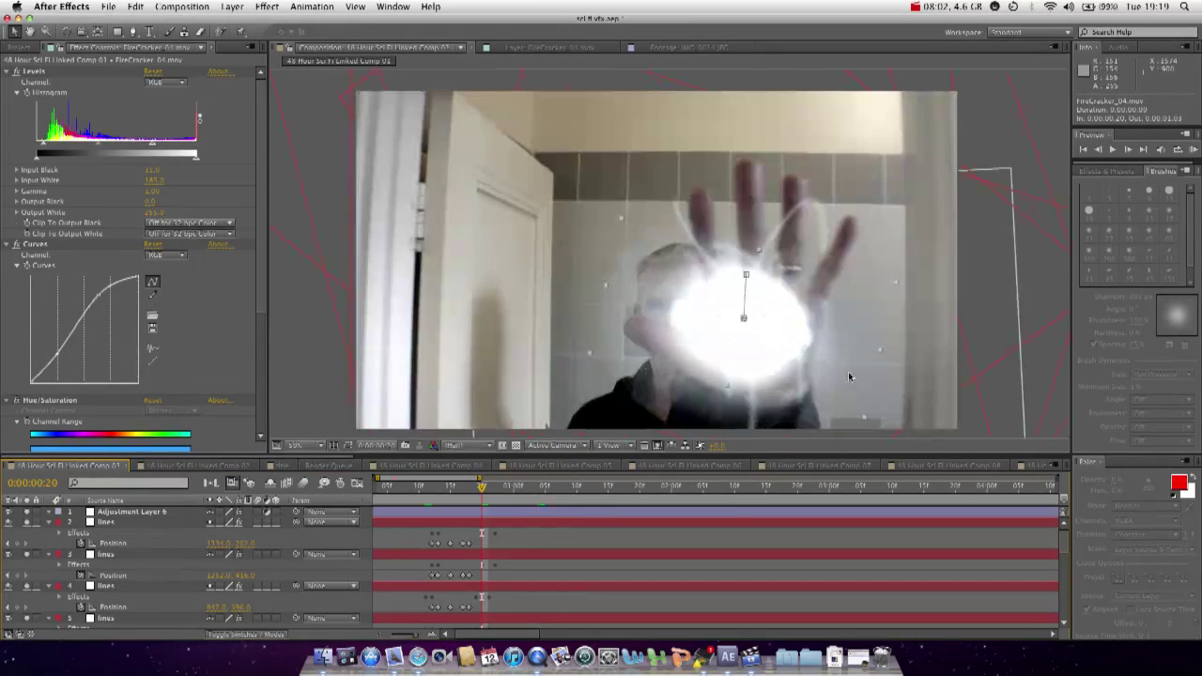
pyautogui.press('space')
pyautogui.moveTo(839, 327); pyautogui.dragTo(836, 296)
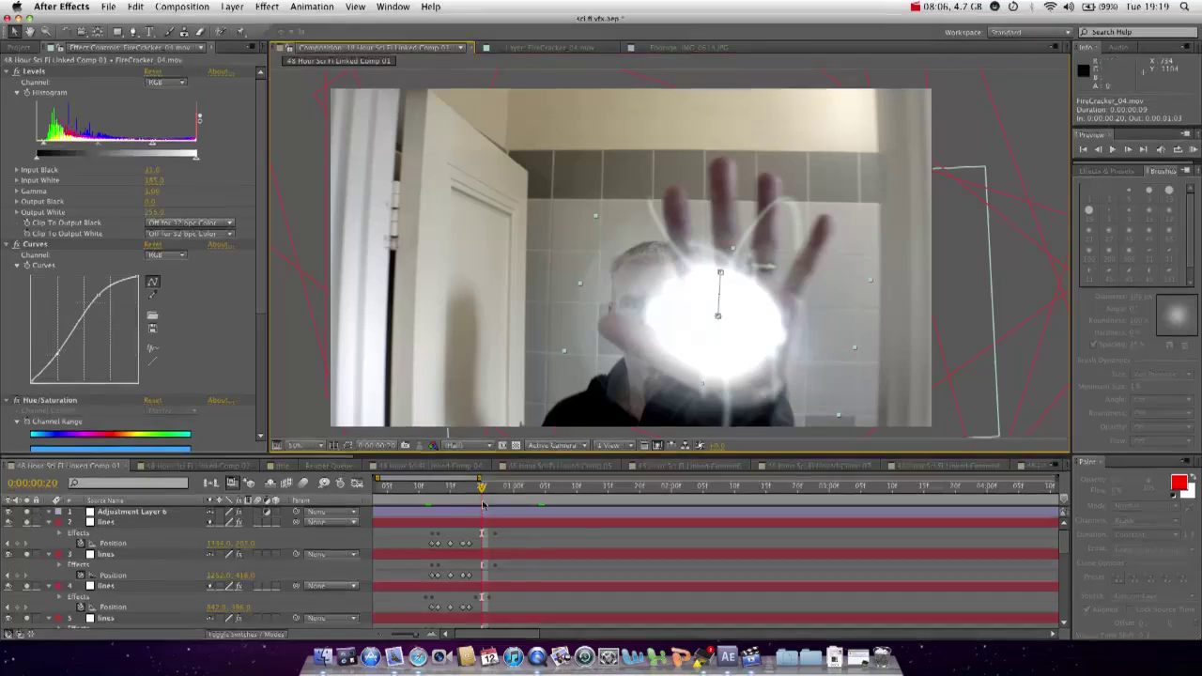
pyautogui.moveTo(449, 488); pyautogui.dragTo(486, 499)
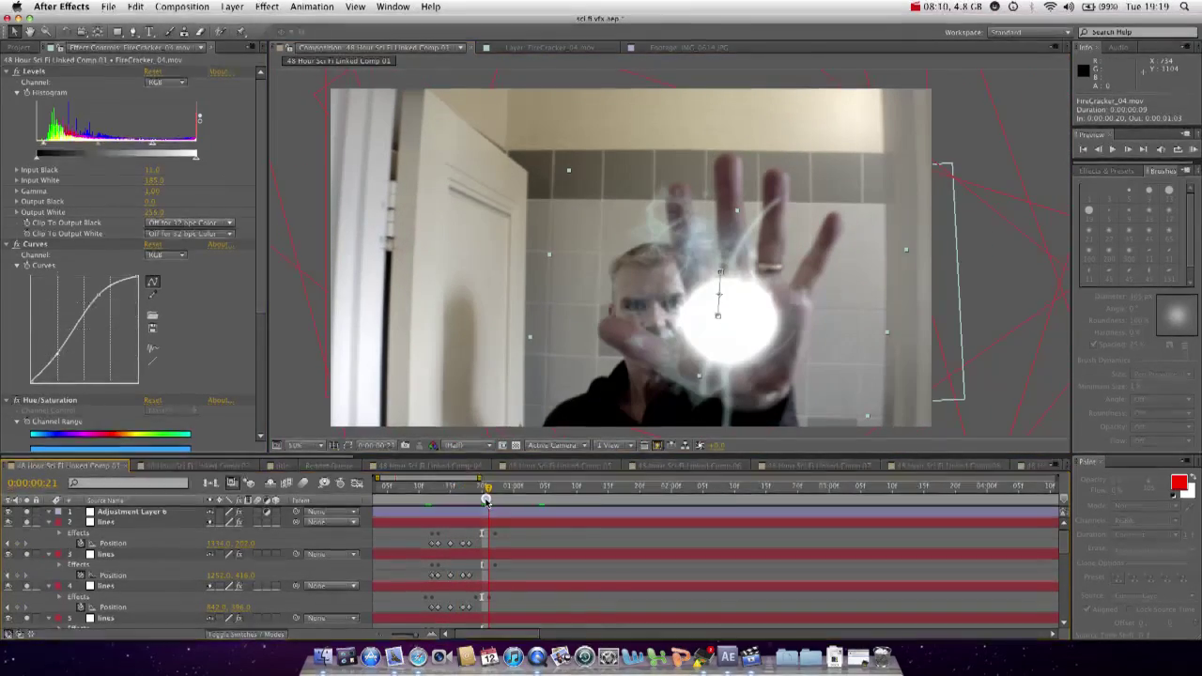